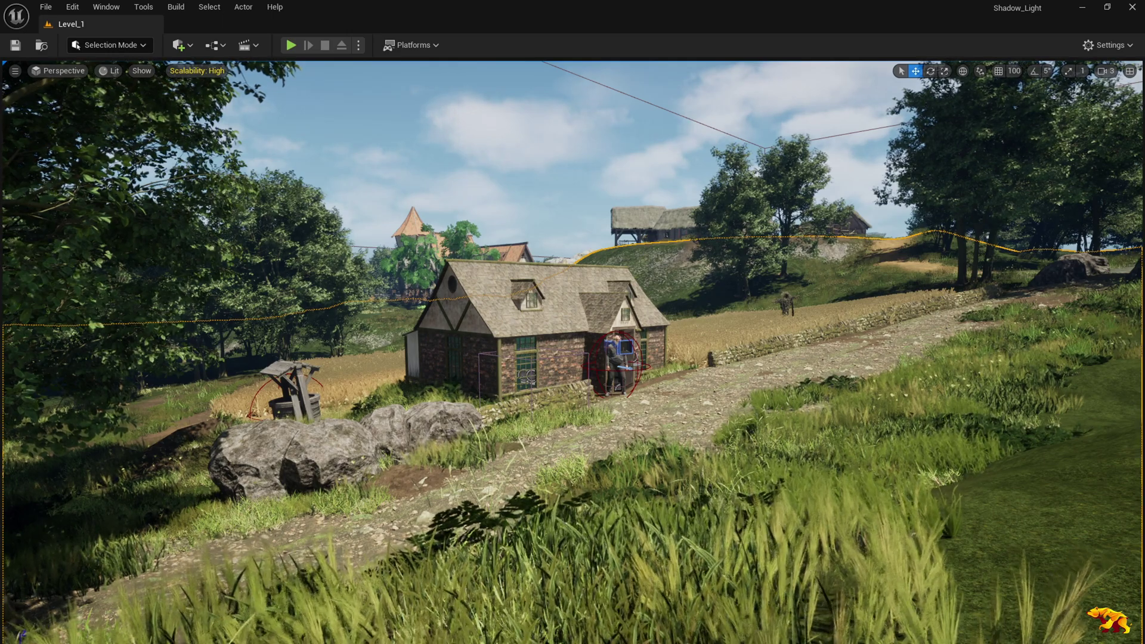
- Open the Content Drawer to show the Content/Narrative folder over the level
key("ctrl+space")
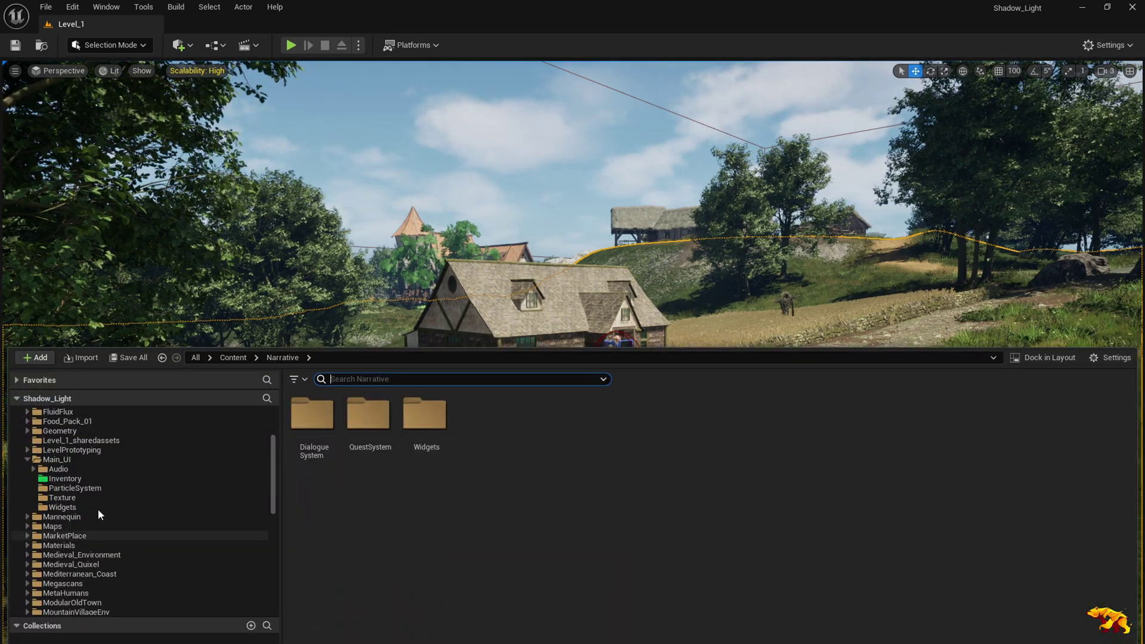
- Create a new folder named 'Outline' inside Main_UI
left_click(60, 470)
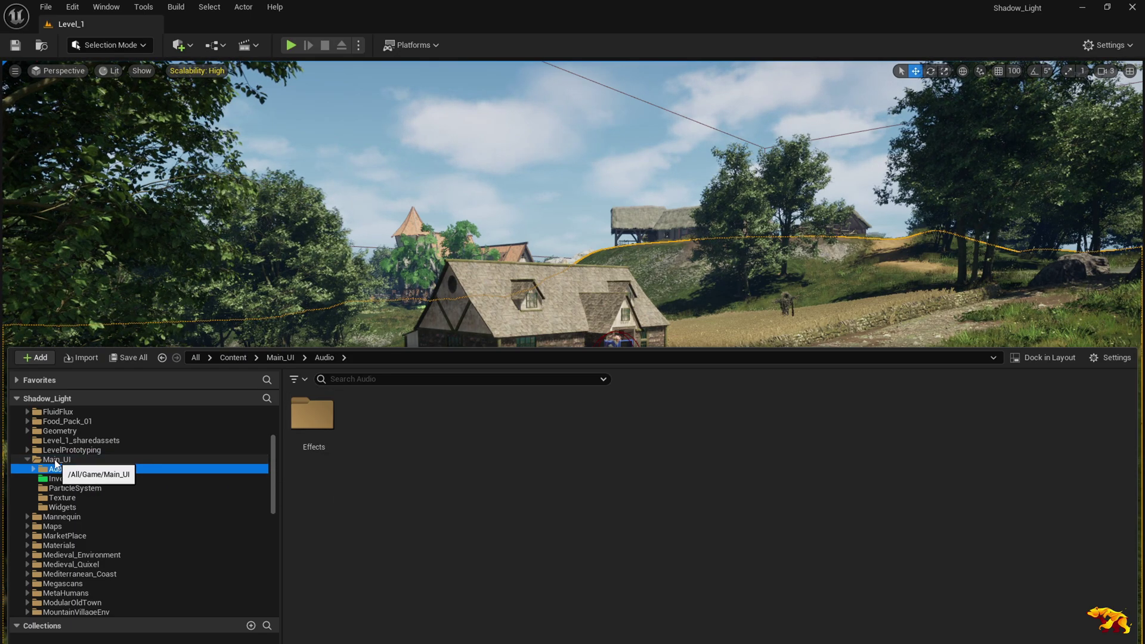
left_click(55, 461)
right_click(356, 501)
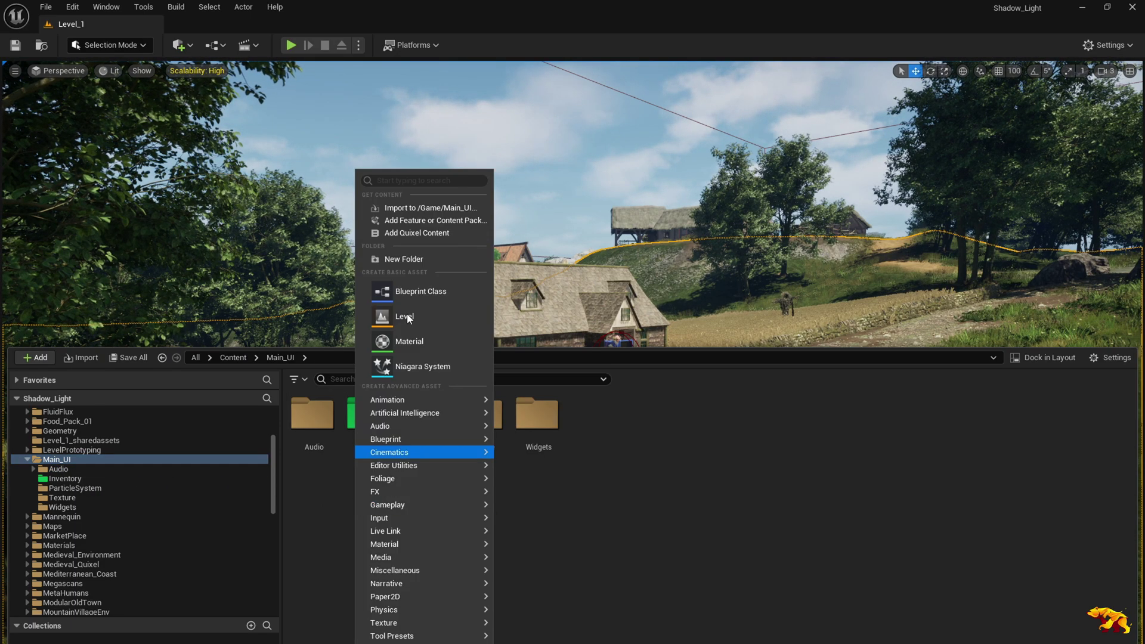
left_click(404, 260)
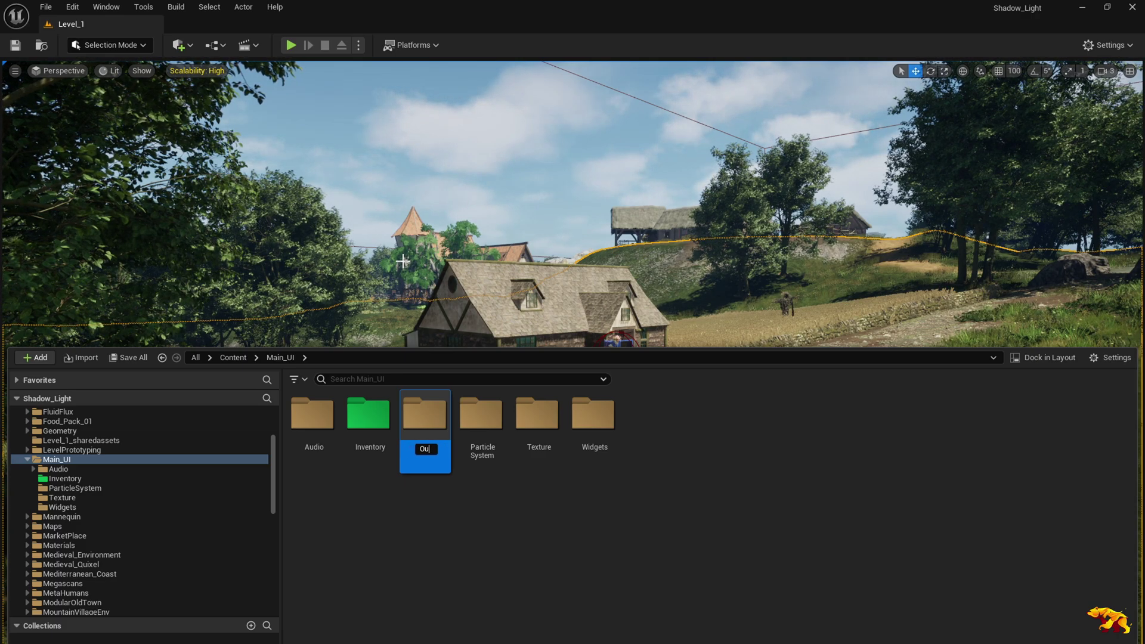
type("Outline")
key("Return")
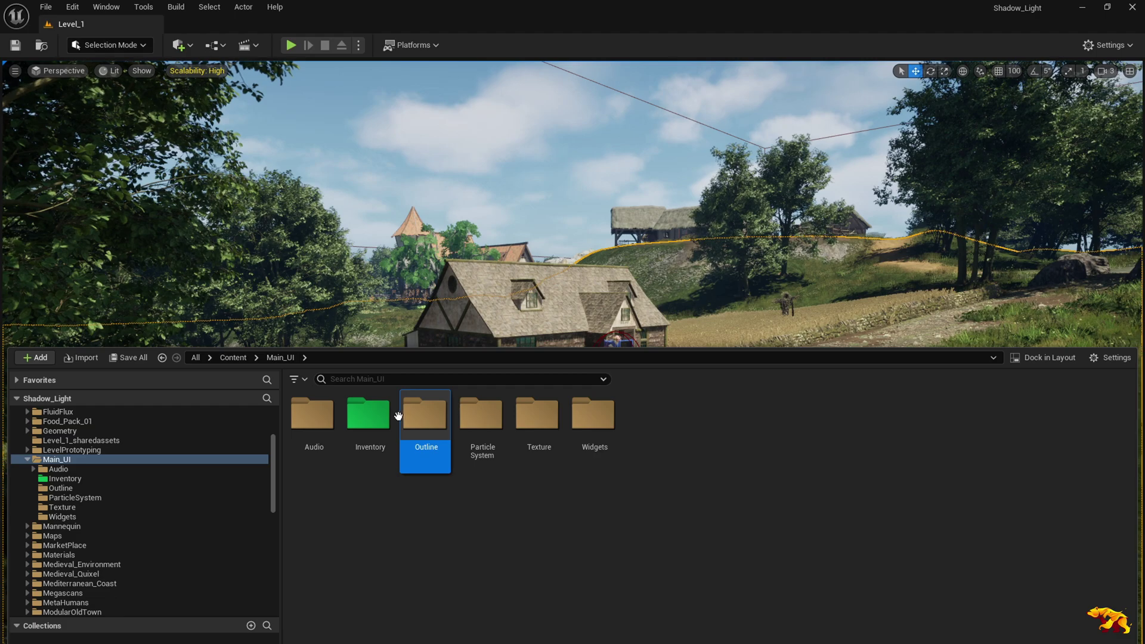
- In the Outline folder, create an Actor Blueprint named BPOutlineObj and open it
double_click(425, 414)
right_click(349, 457)
mouse_move(353, 451)
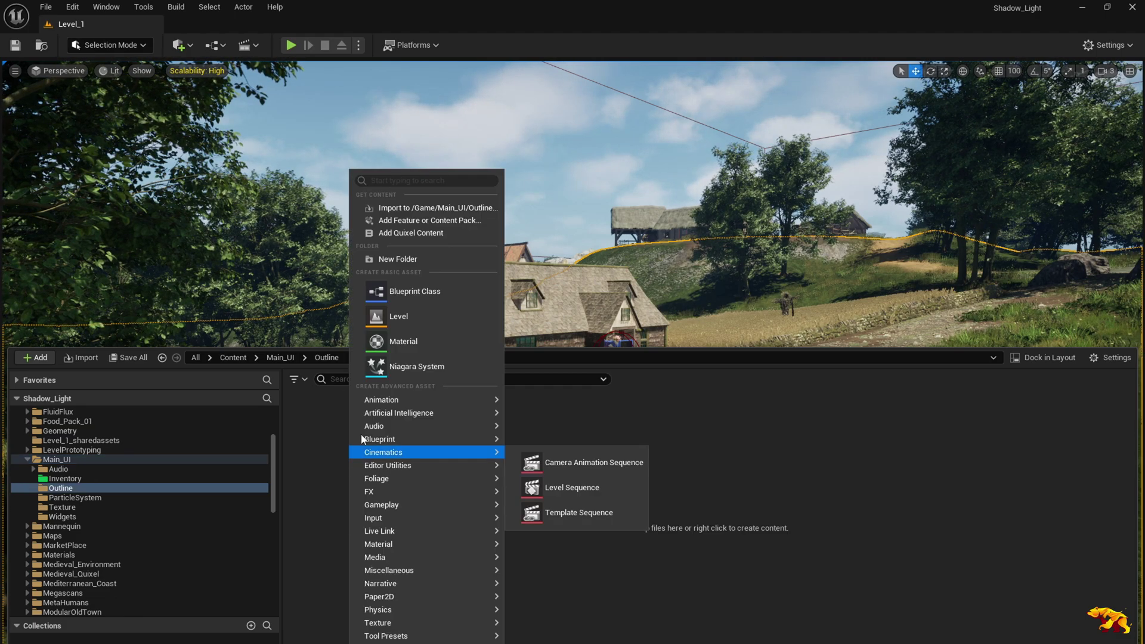
left_click(409, 291)
left_click(436, 262)
type("OUt")
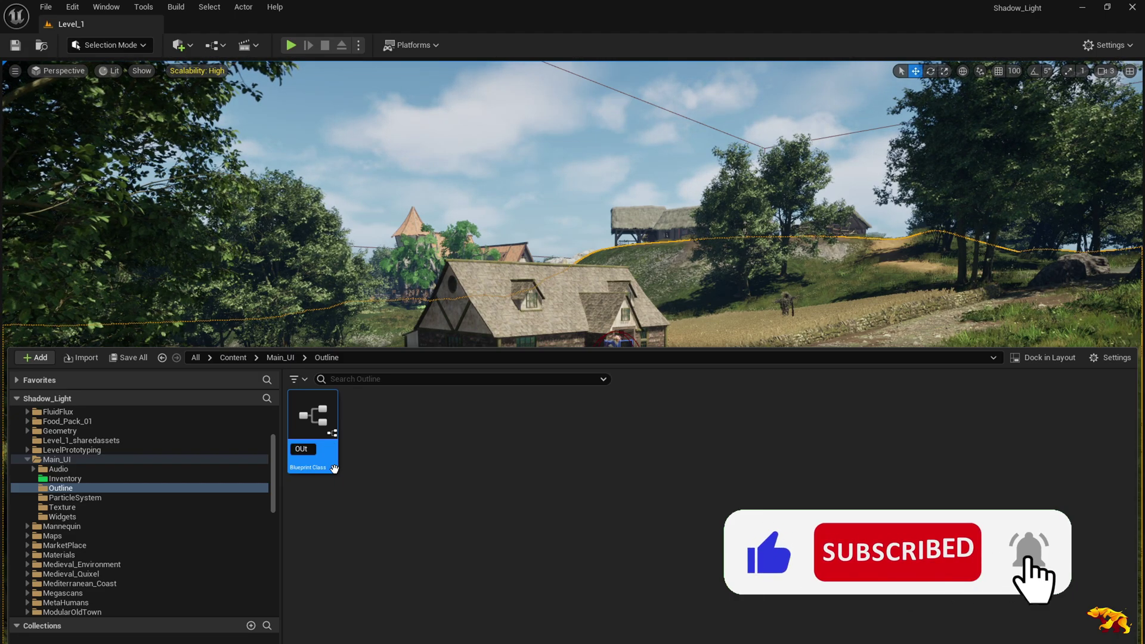
key("BackSpace")
type("utline_obj")
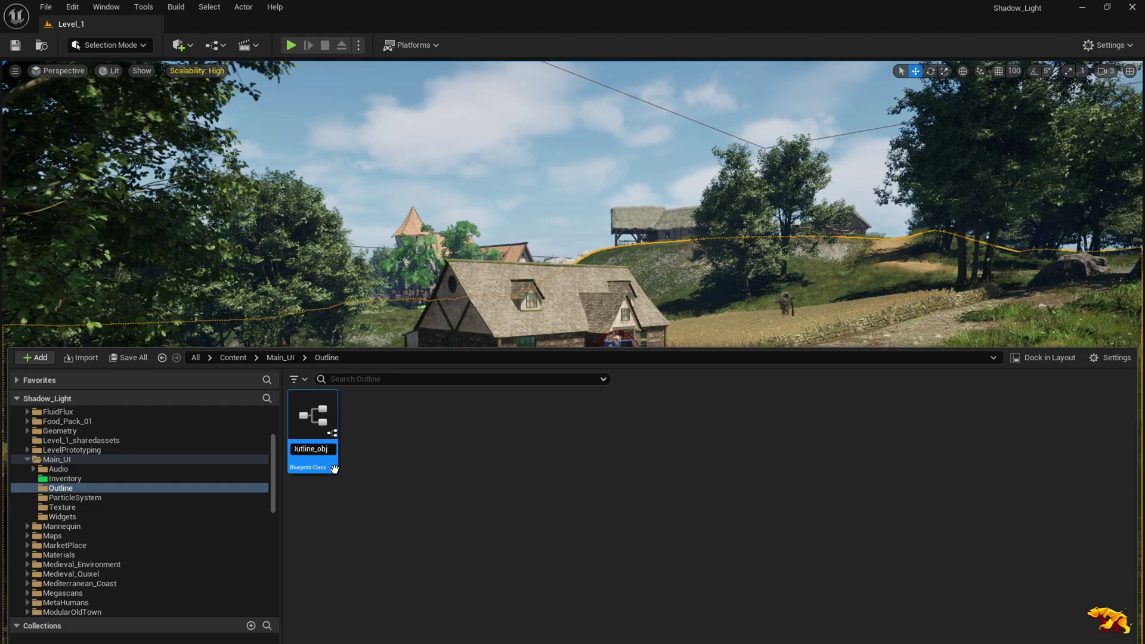
key("Home")
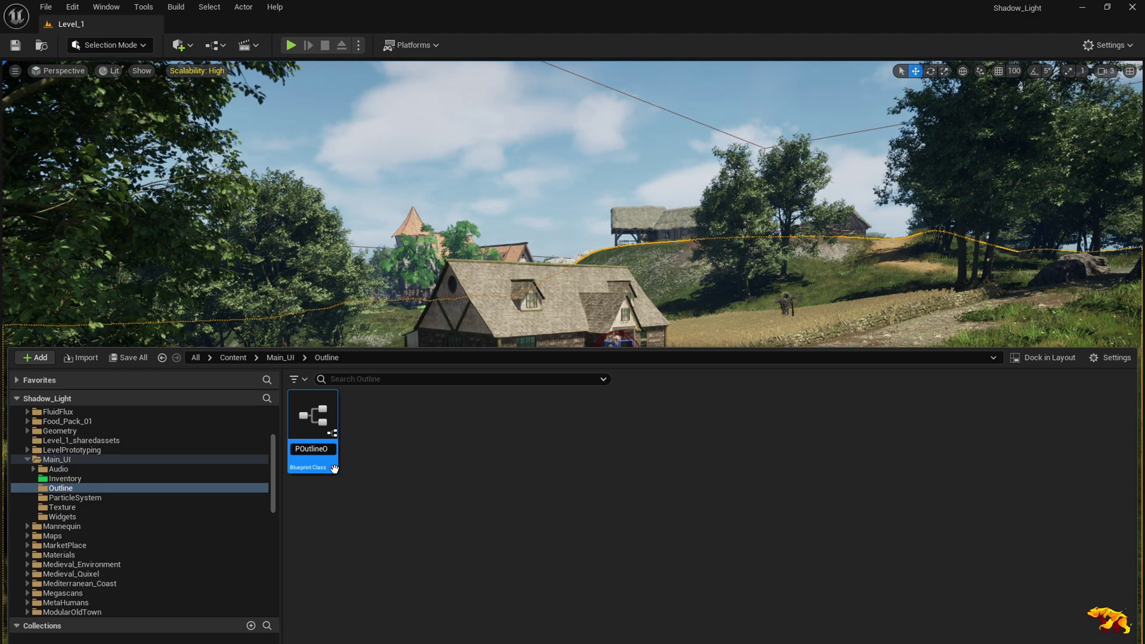
key("Return")
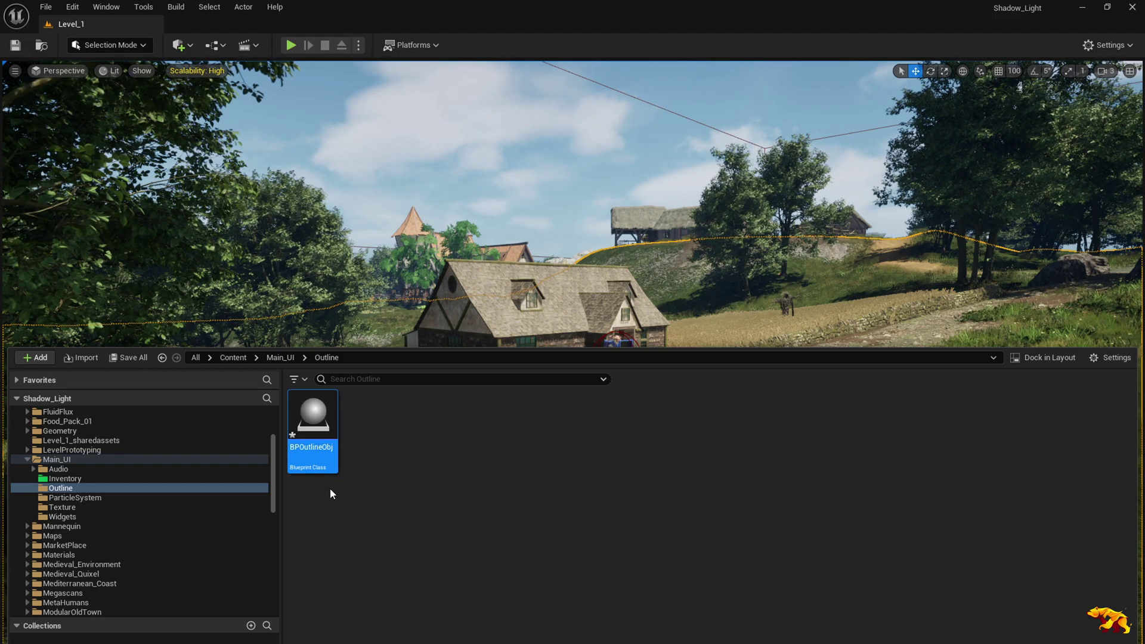
double_click(315, 456)
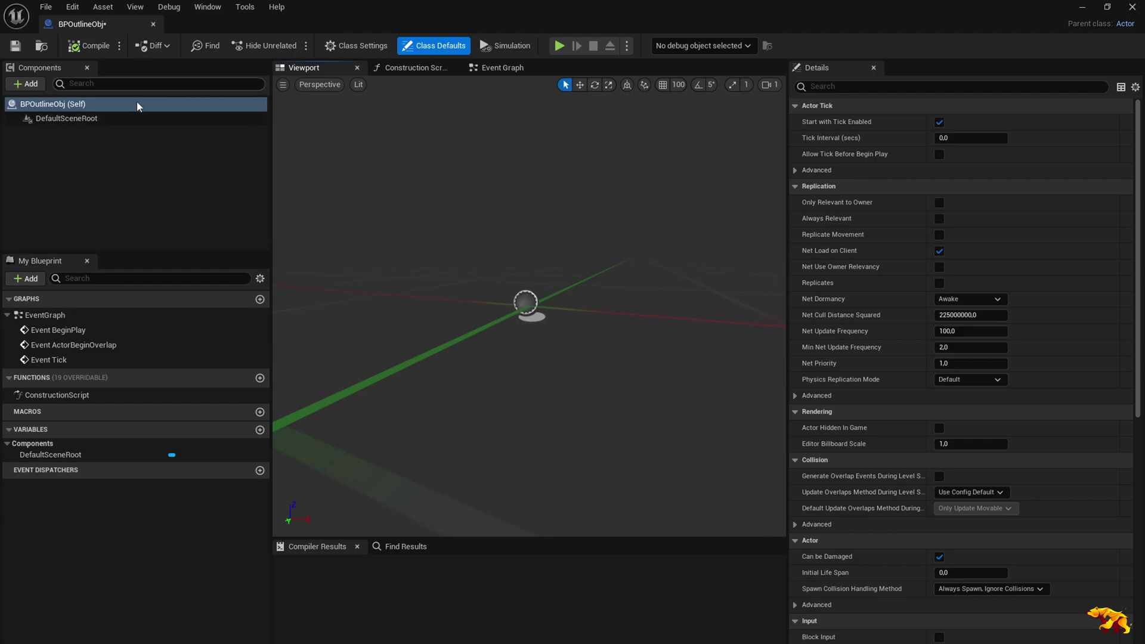
- Add a StaticMesh component to BPOutlineObj using the SM_B_AppleBox mesh
left_click(26, 86)
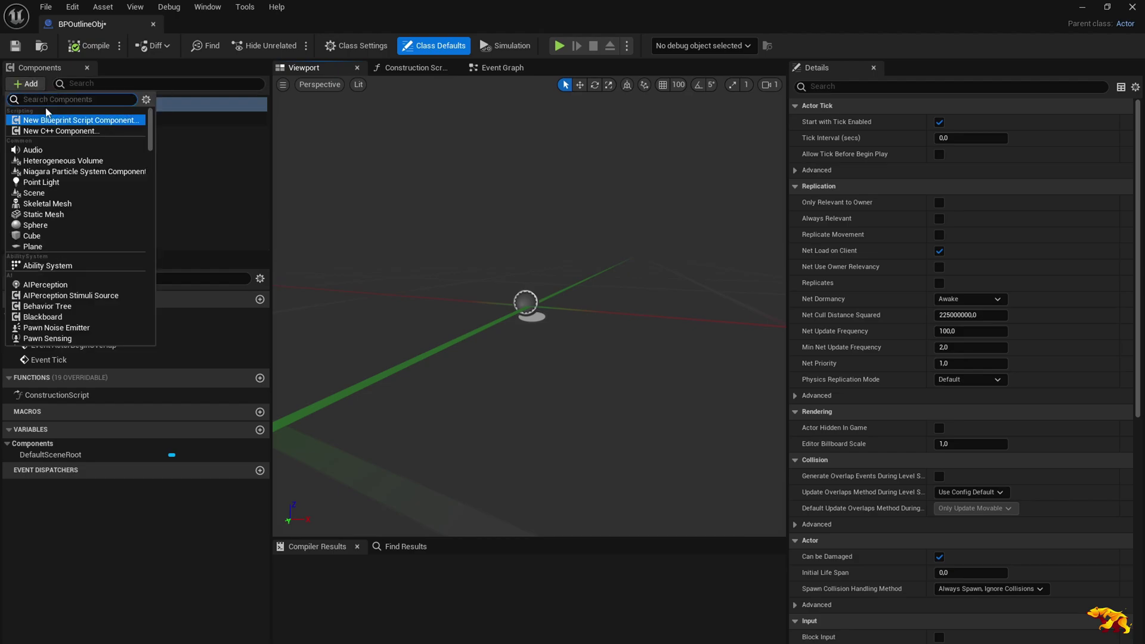
type("static mes")
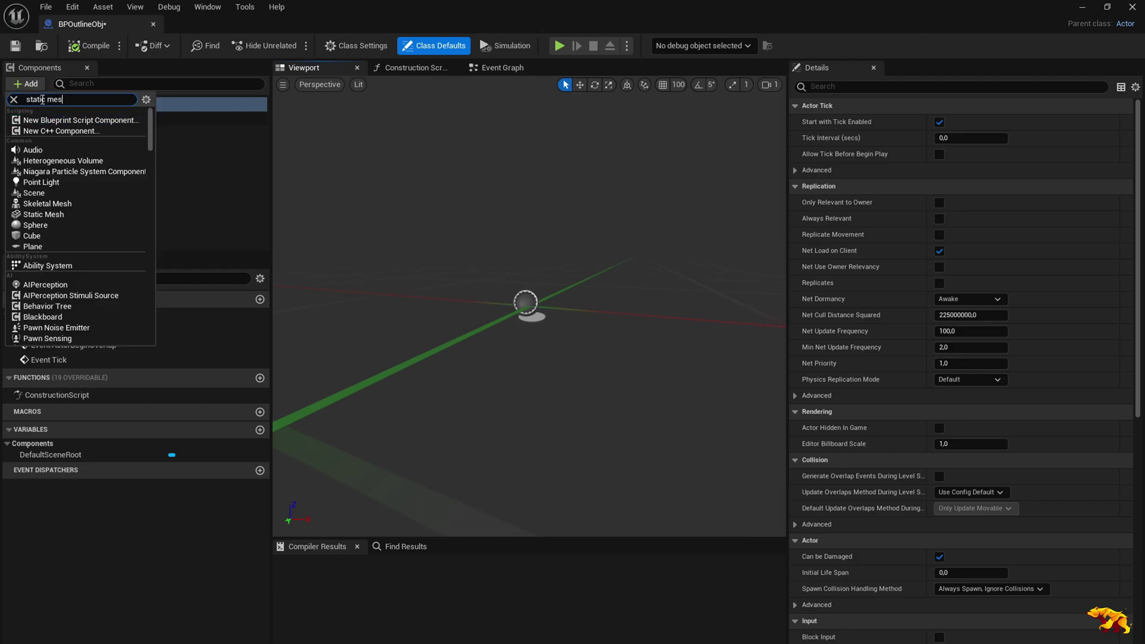
type("h")
left_click(45, 201)
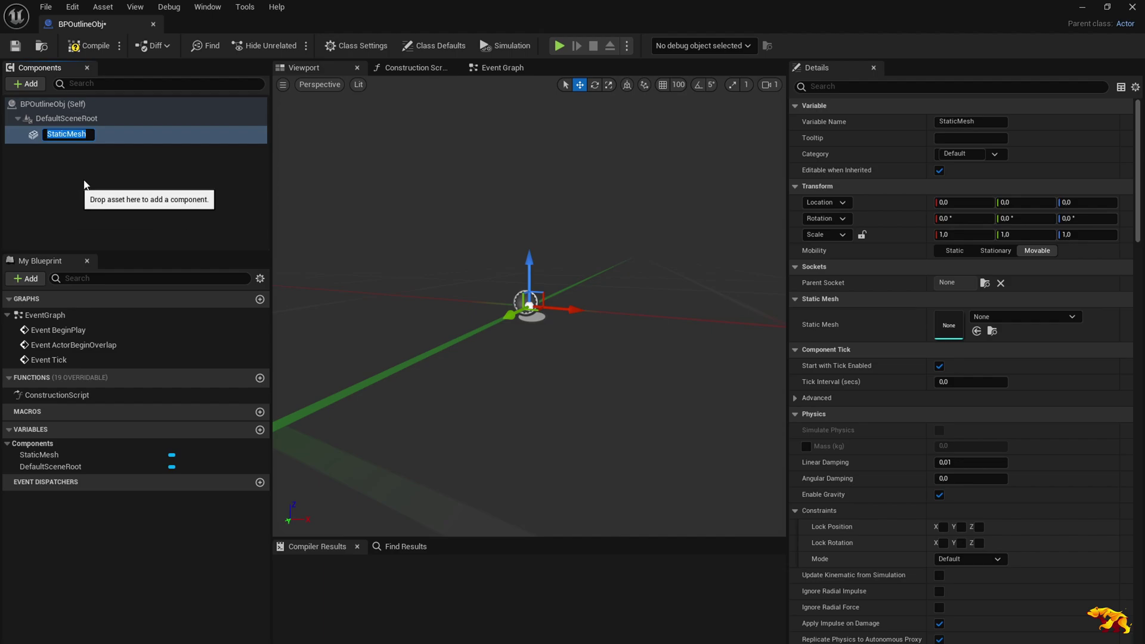
key("Return")
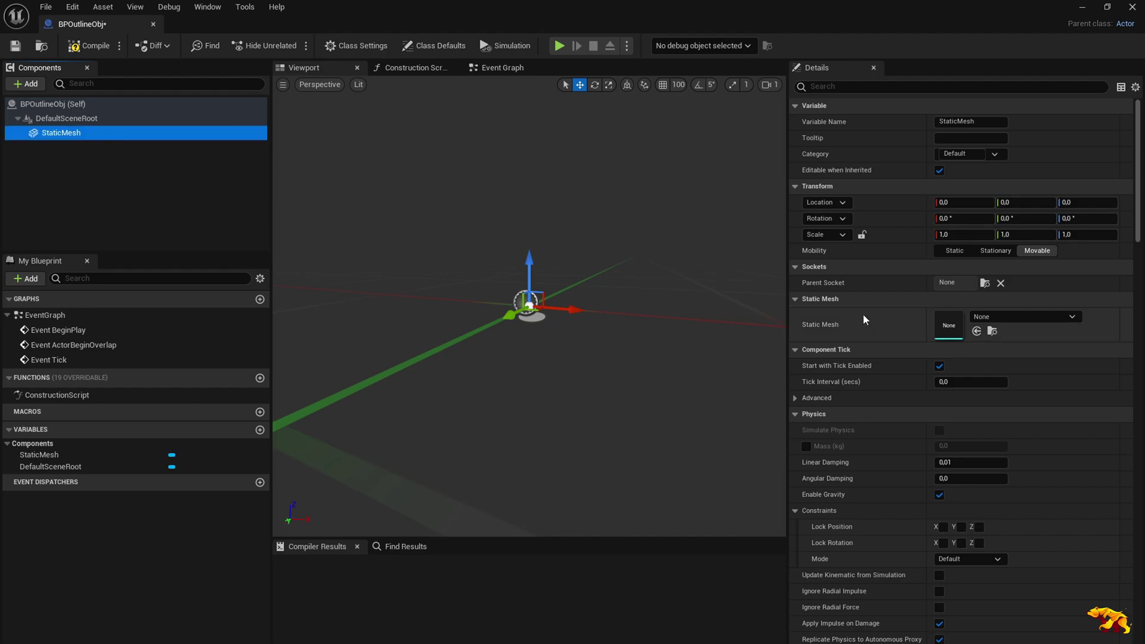
left_click(990, 318)
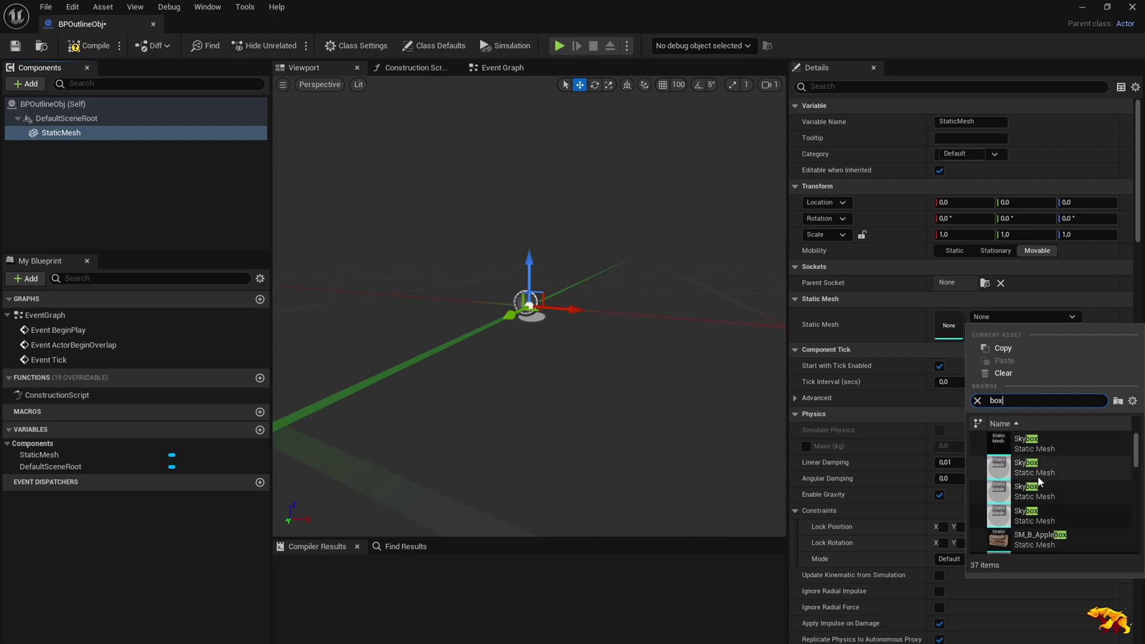
left_click(1036, 535)
right_click_drag(511, 401, 549, 346)
right_click_drag(304, 236, 305, 236)
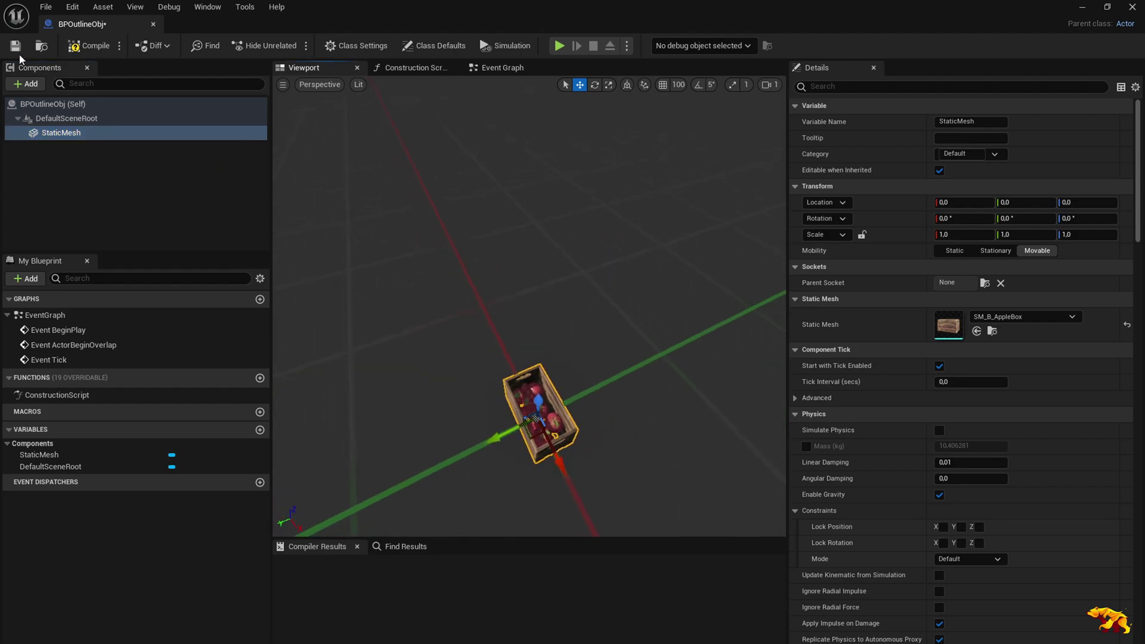
- Compile BPOutlineObj and place one apple-box instance in the level
left_click(83, 45)
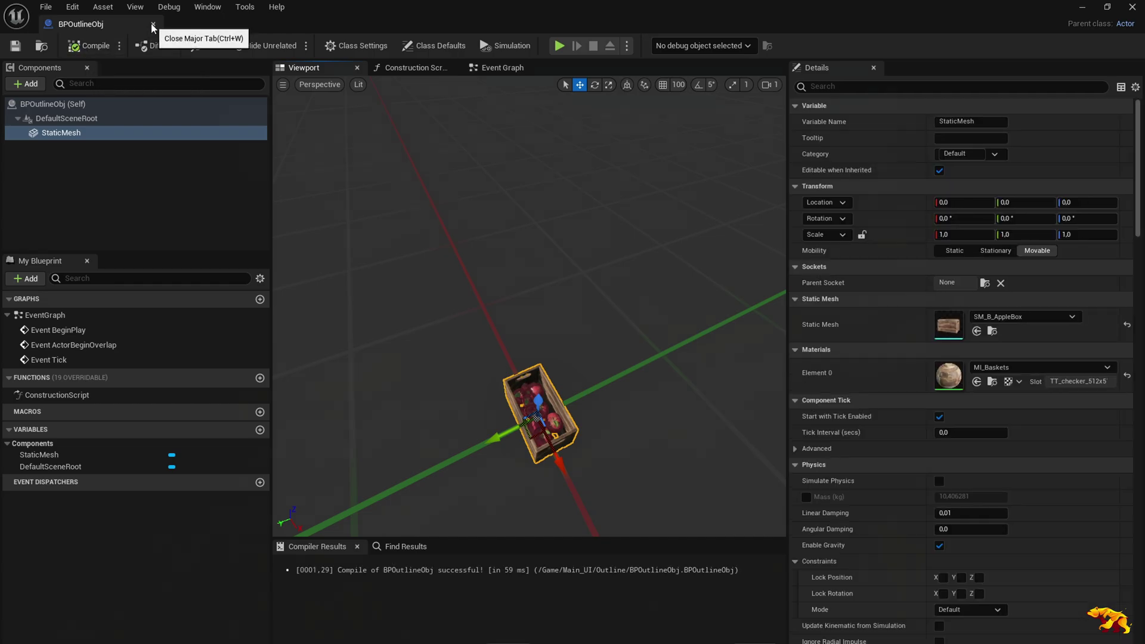
left_click(153, 24)
key("ctrl+space")
left_click_drag(325, 448, 1075, 488)
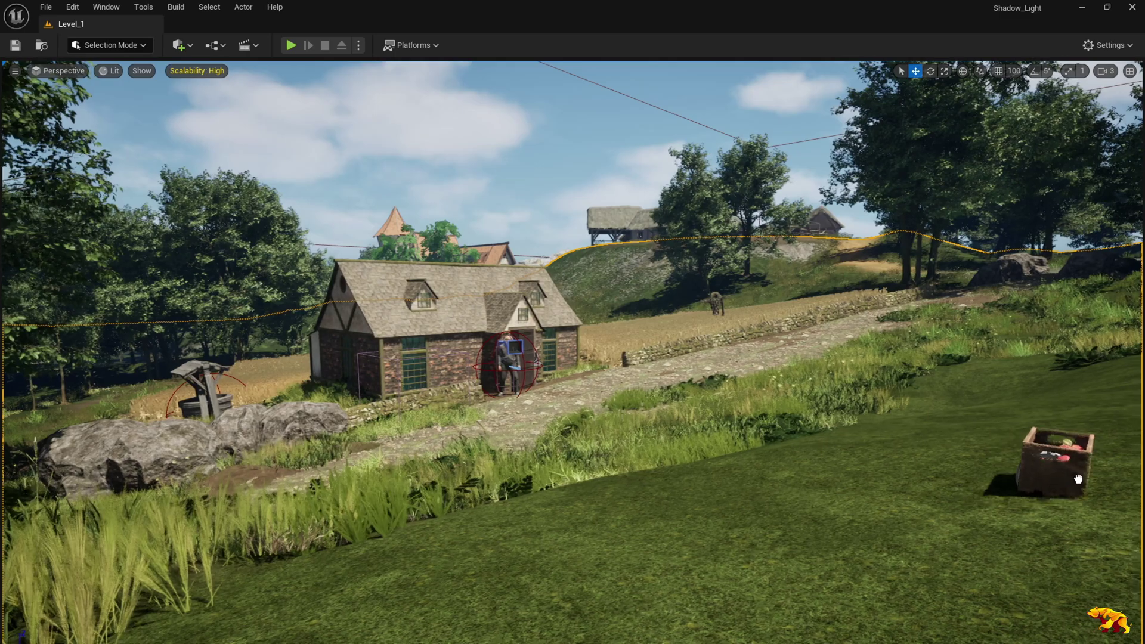
- Frame the crate, save Level_1 and play-test it, then reopen the Content Drawer
key("f")
left_click(11, 47)
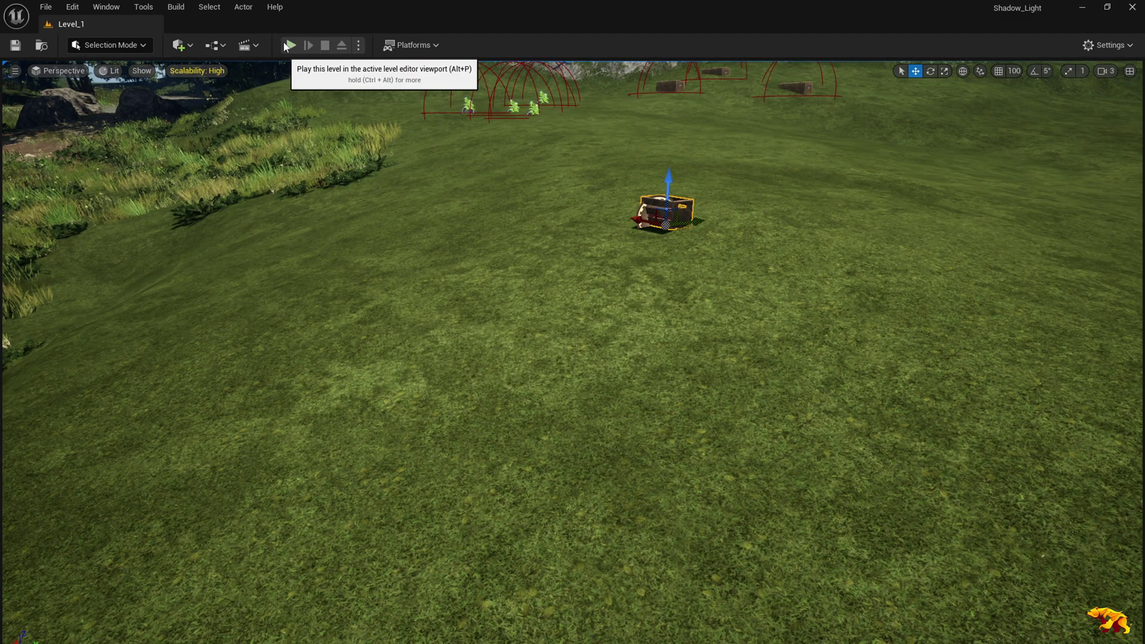
key("alt+p")
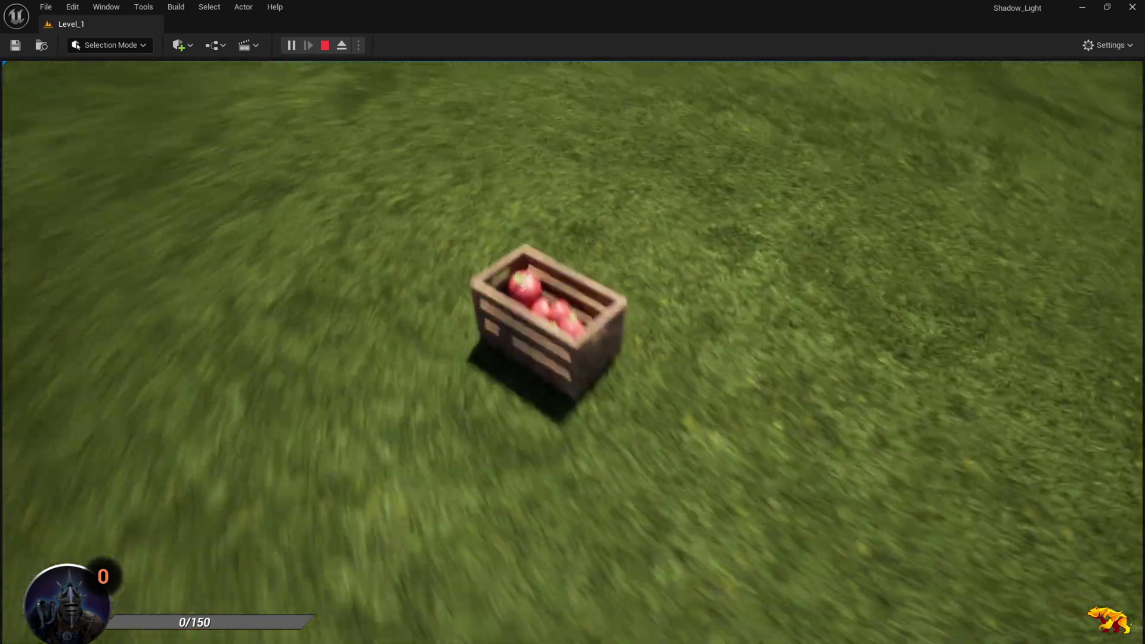
key("Escape")
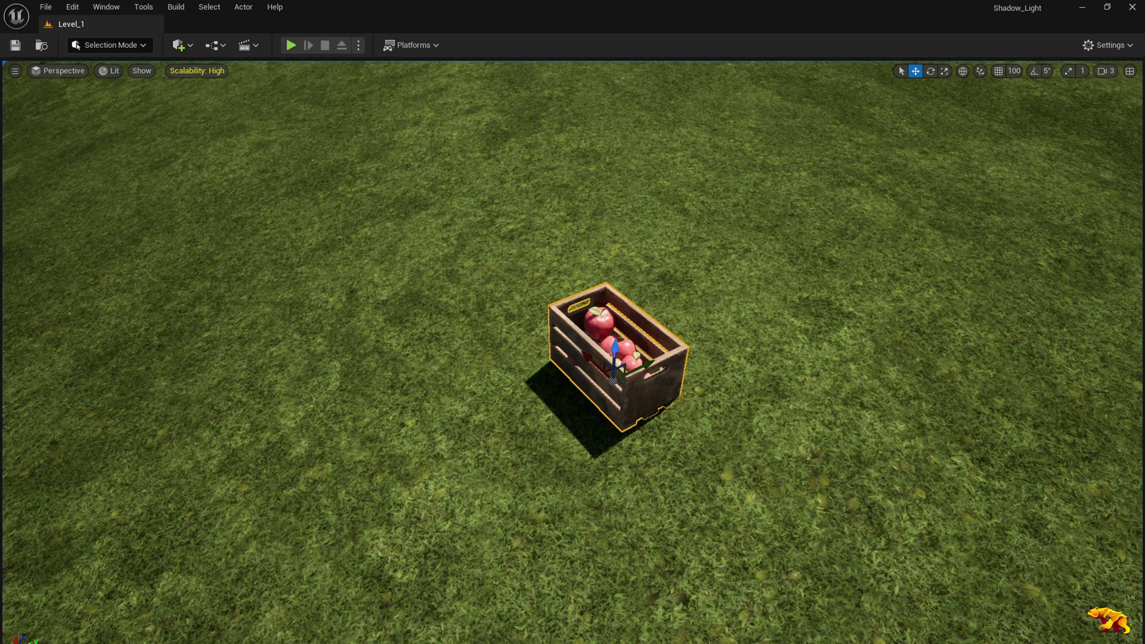
key("ctrl+space")
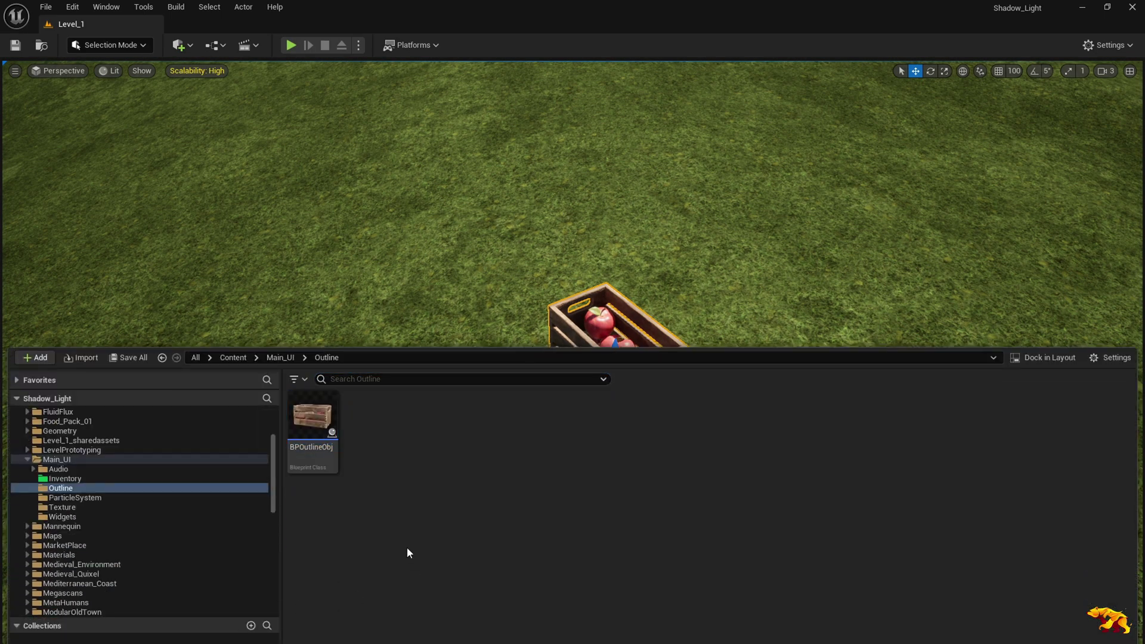
- Create a new material named Outline_mat in the Outline folder
right_click(385, 489)
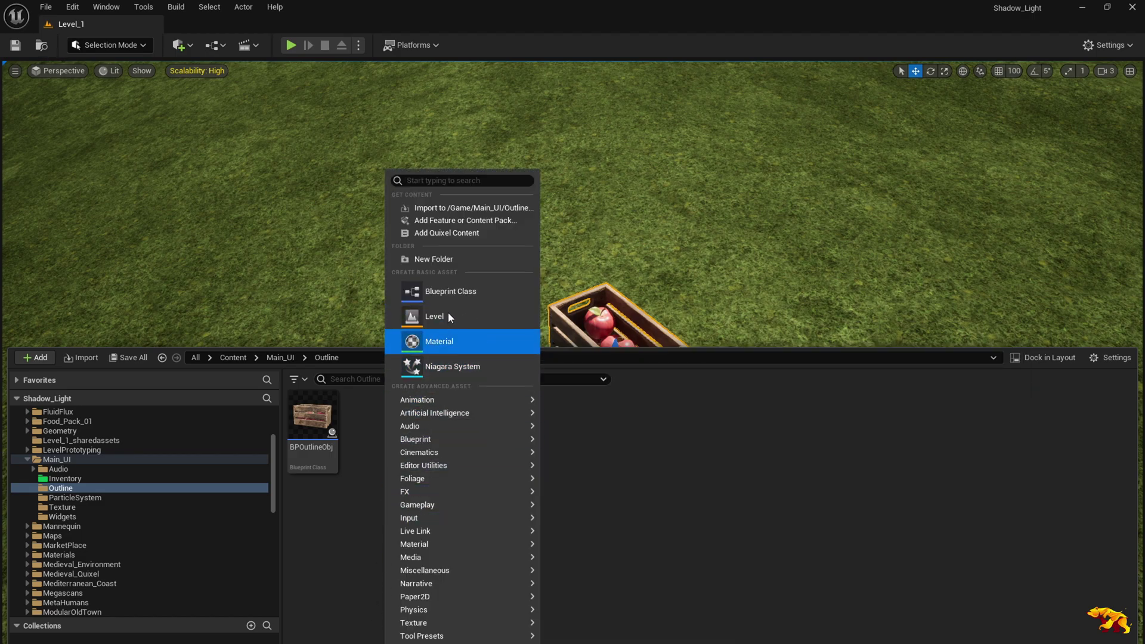
left_click(457, 335)
type("Out")
type("line_mat")
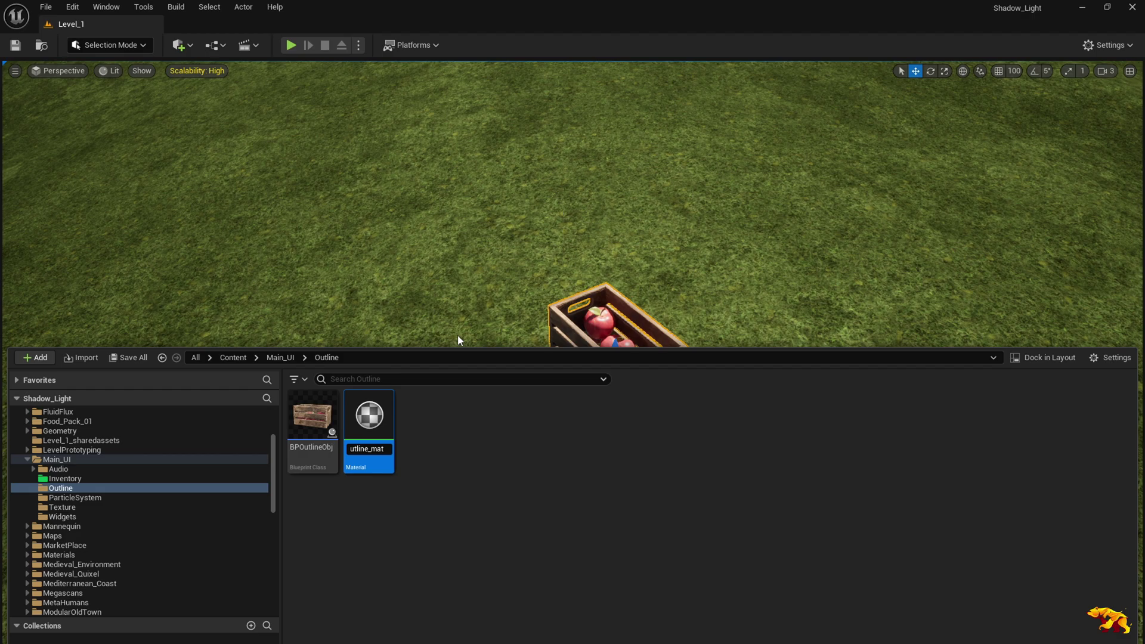
key("Return")
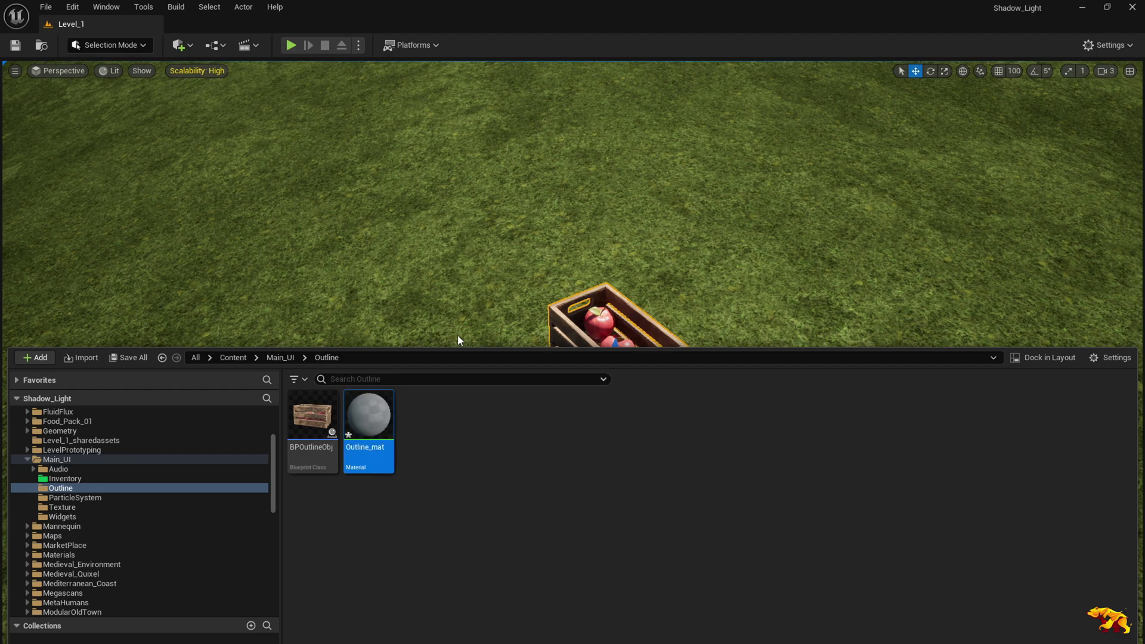
- Set Outline_mat's blend mode to Masked and shading model to Unlit, then save it
double_click(380, 418)
left_click(135, 442)
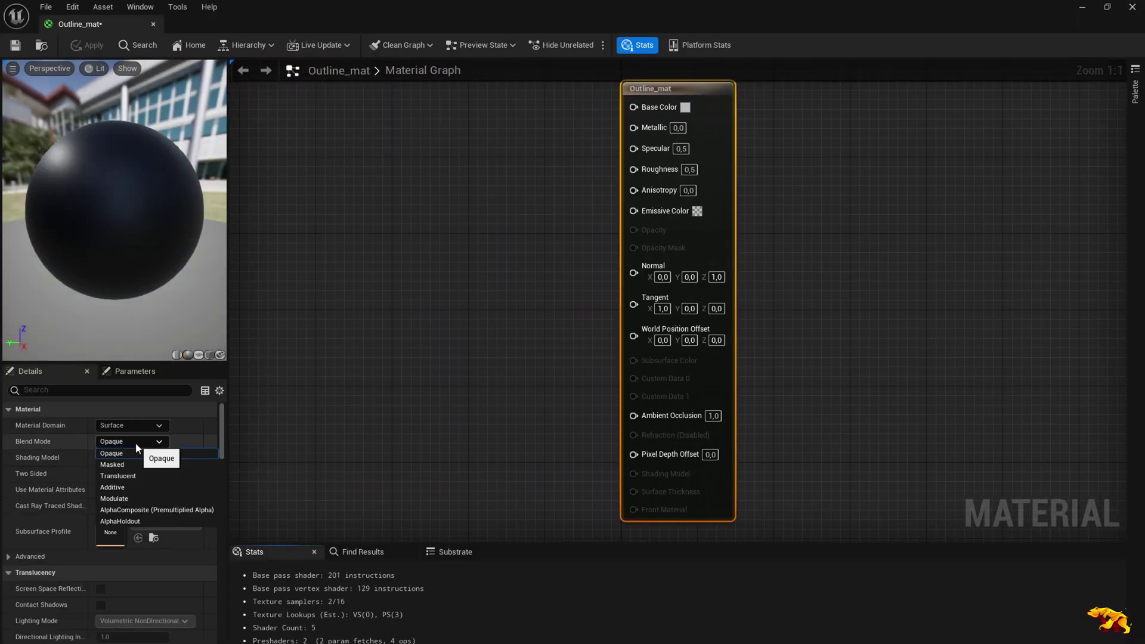
left_click(125, 465)
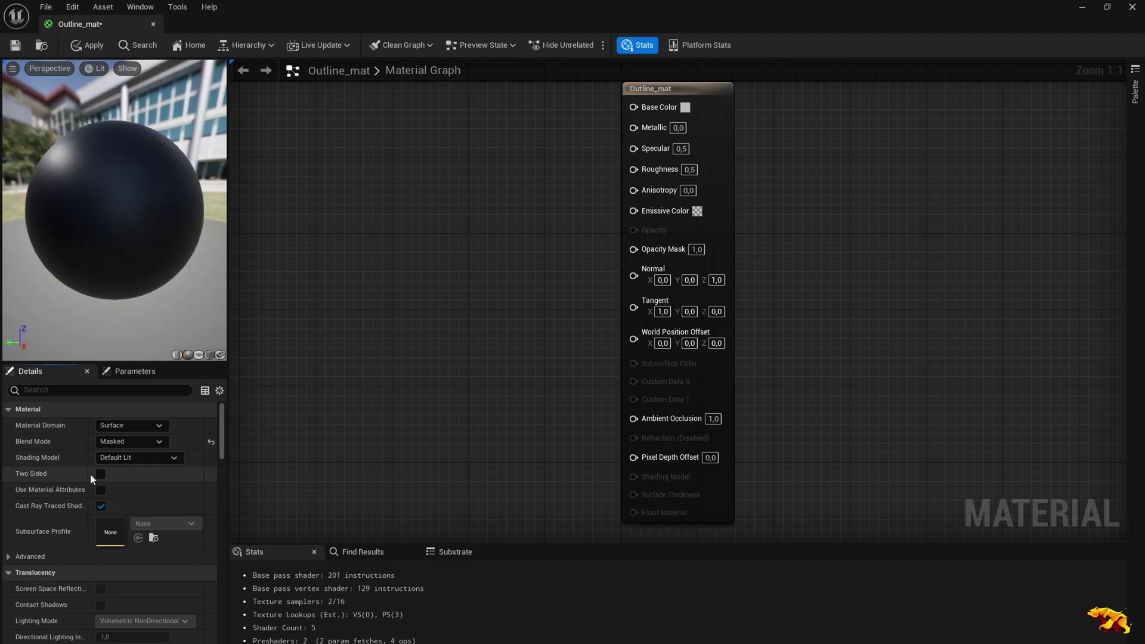
left_click(117, 458)
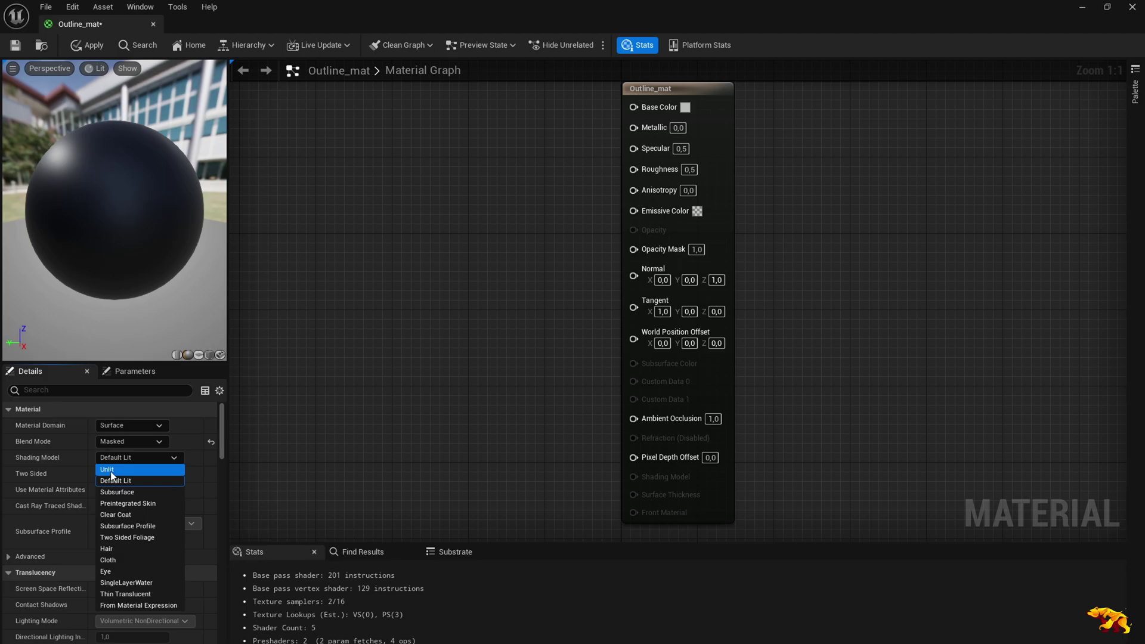
left_click(111, 470)
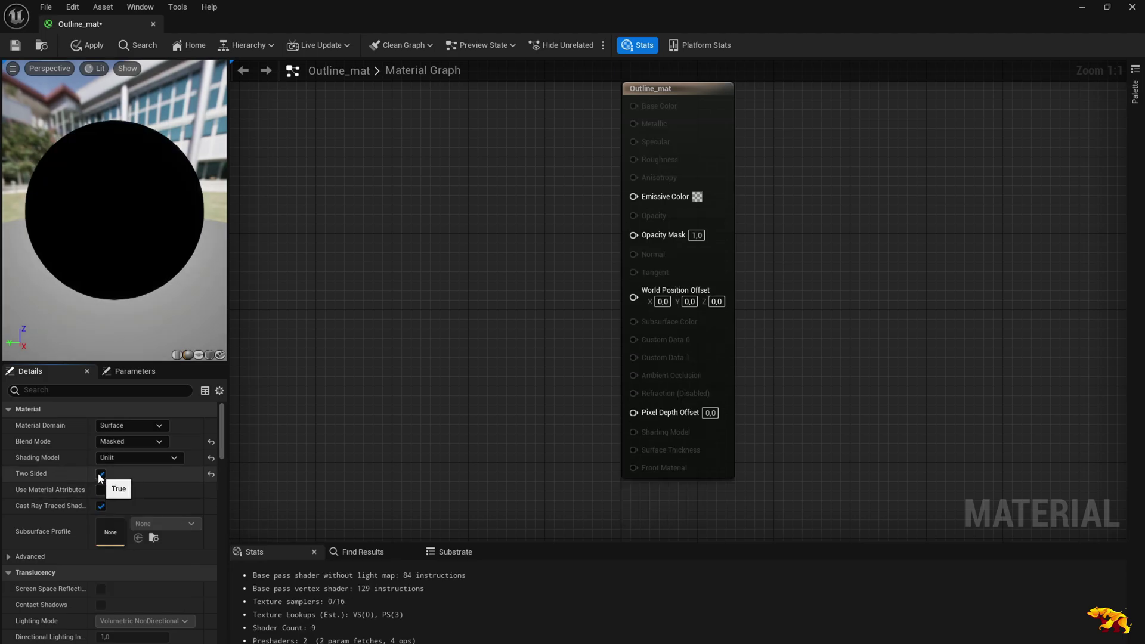
left_click(12, 48)
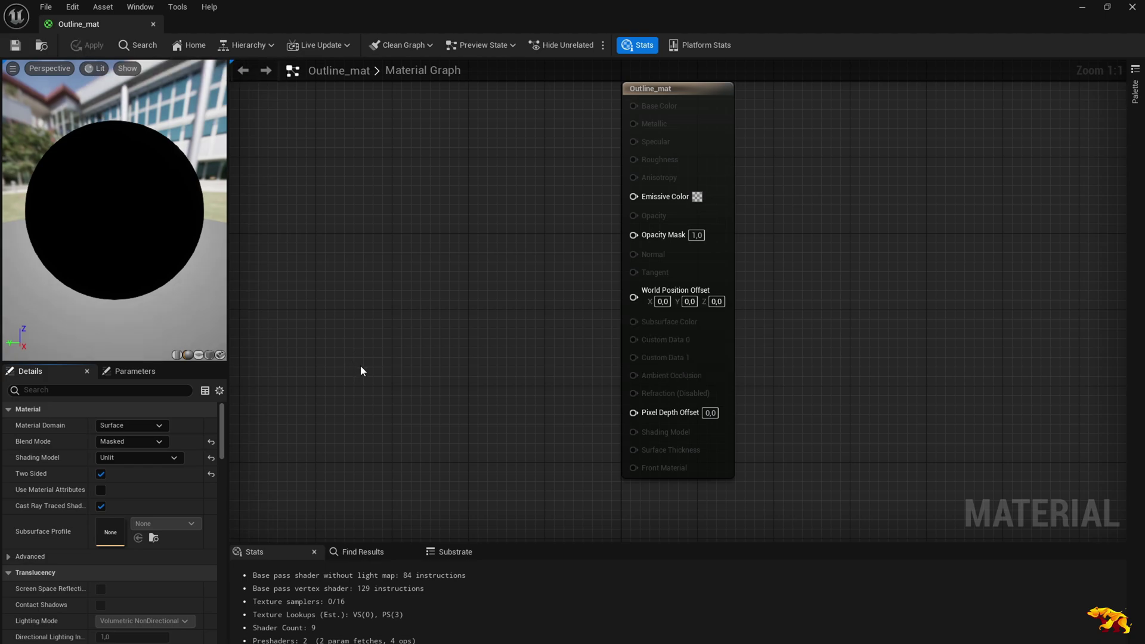
- Add a TwoSidedSign node to the left of the material node
right_click_drag(385, 374, 442, 404)
right_click(387, 337)
type("twoside")
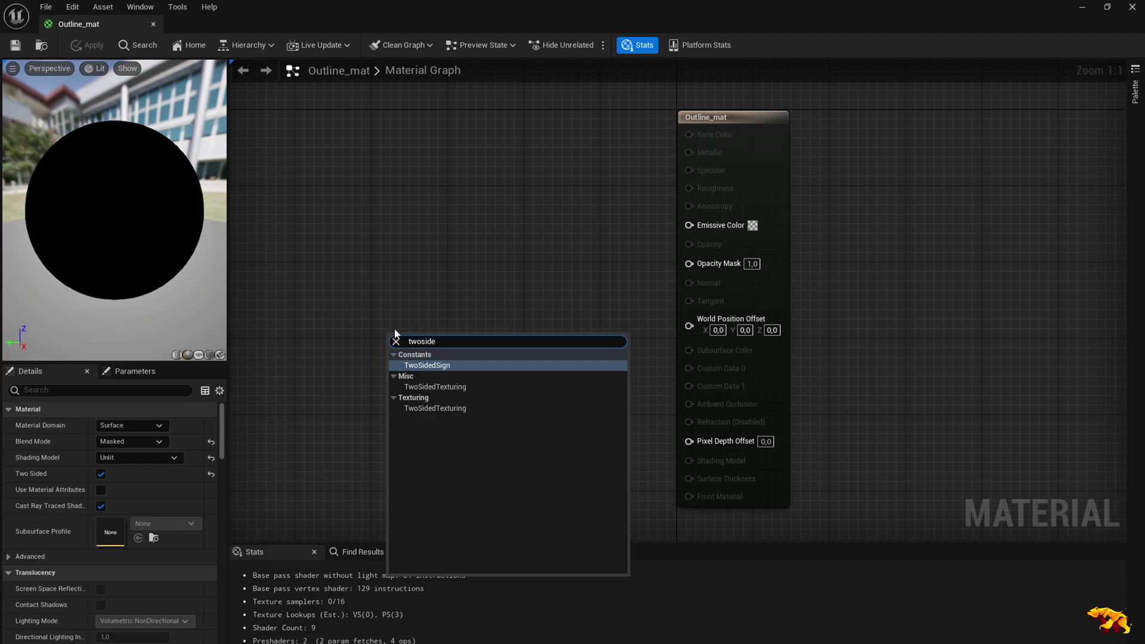
left_click(456, 366)
left_click_drag(407, 332, 351, 304)
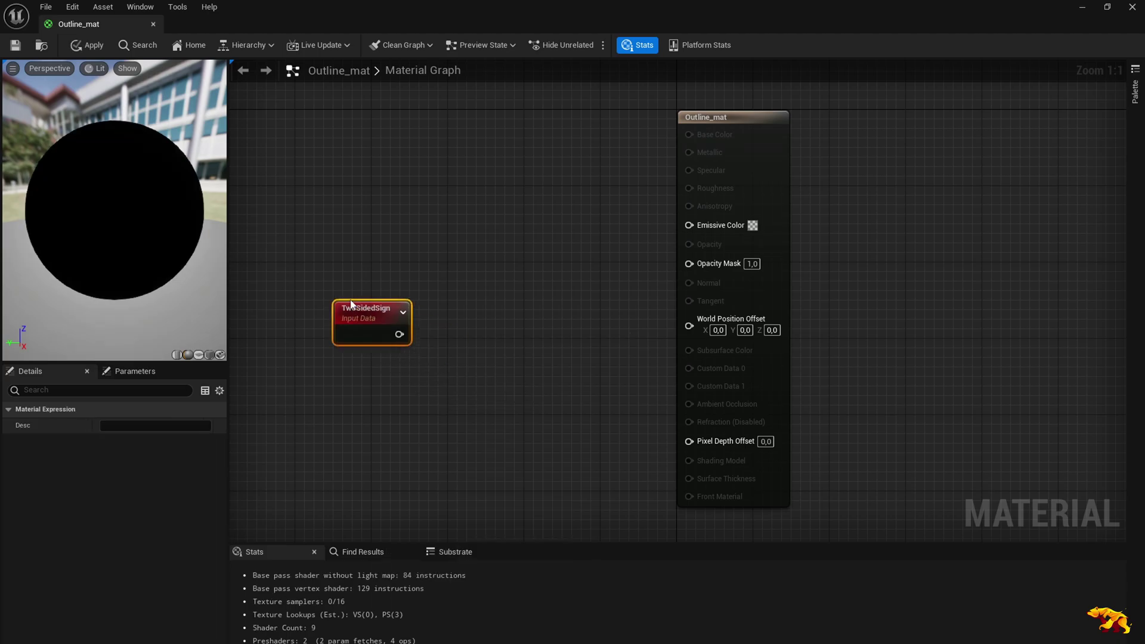
- Pass TwoSidedSign through a OneMinus (1-x) node into Opacity Mask
left_click_drag(399, 334, 500, 332)
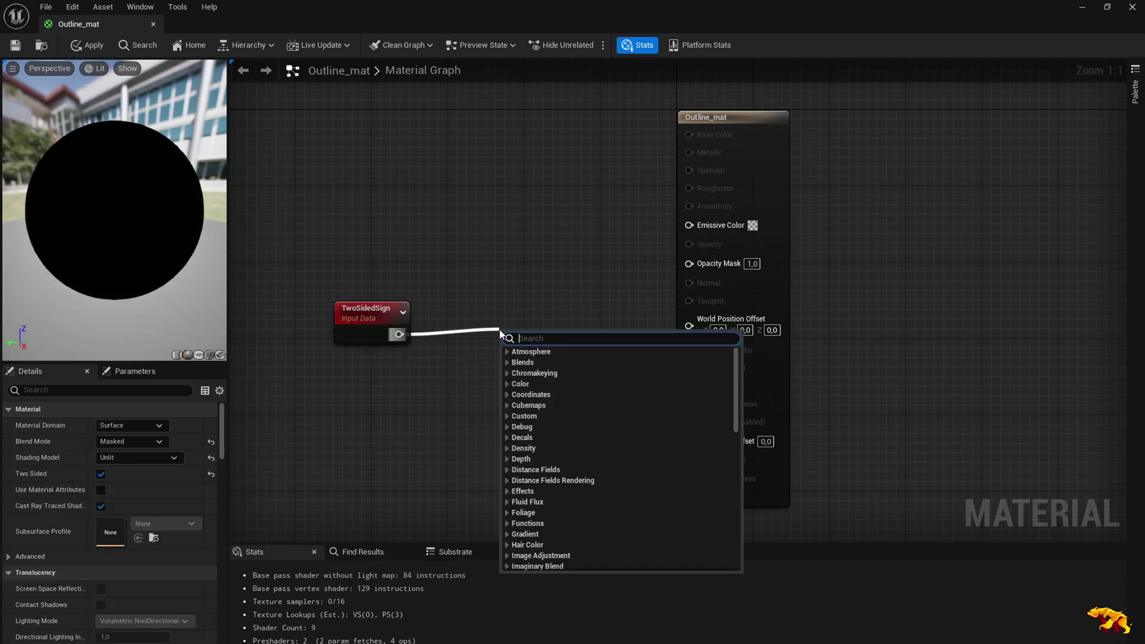
type("onemin")
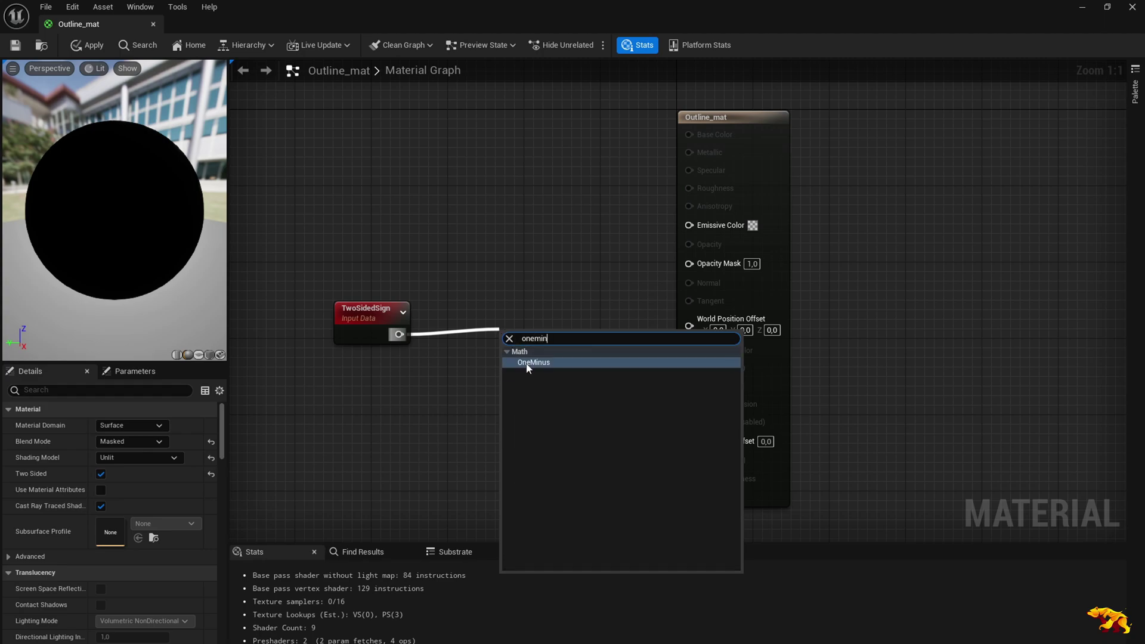
left_click(526, 364)
left_click_drag(520, 339, 526, 320)
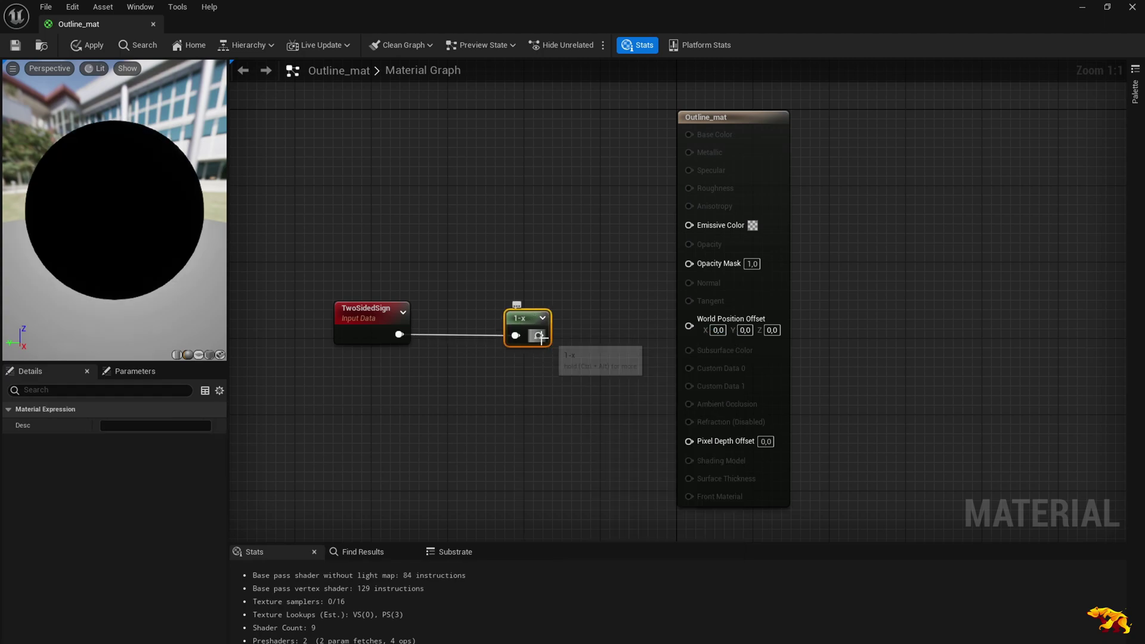
left_click_drag(665, 294, 690, 264)
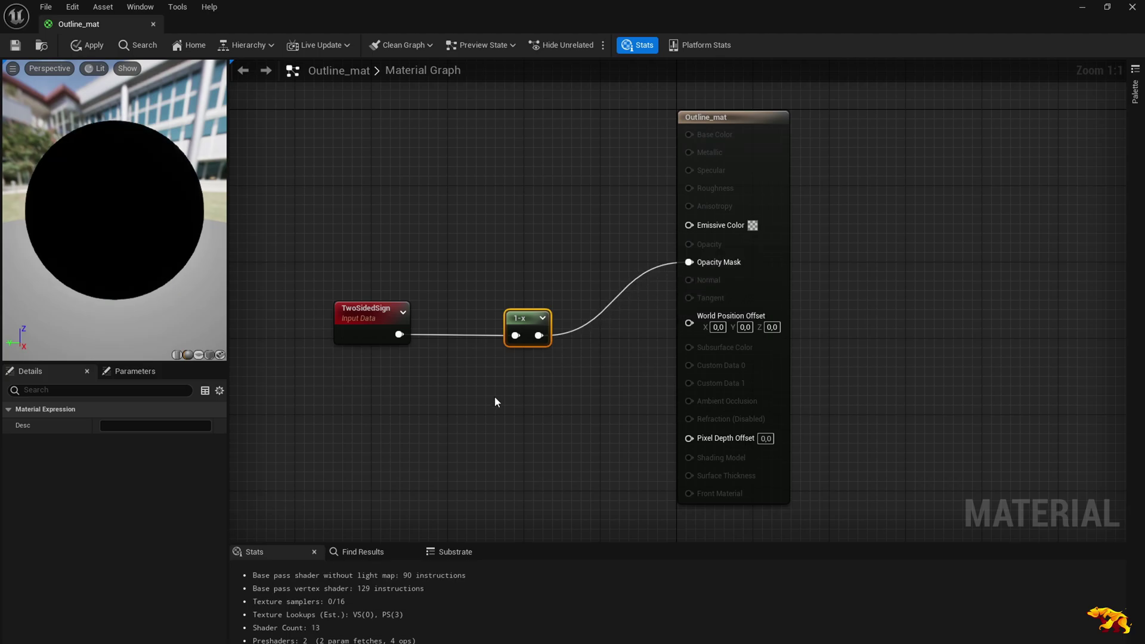
- Search for a vertex node in the space below the existing nodes
left_click(346, 416)
right_click(331, 420)
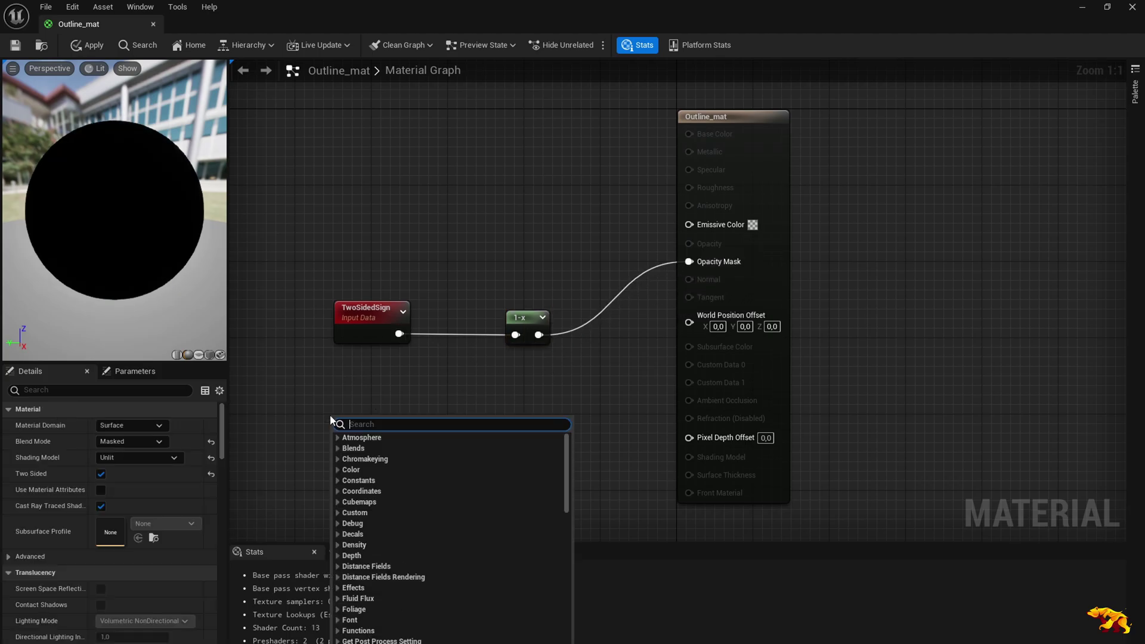
type("vertex")
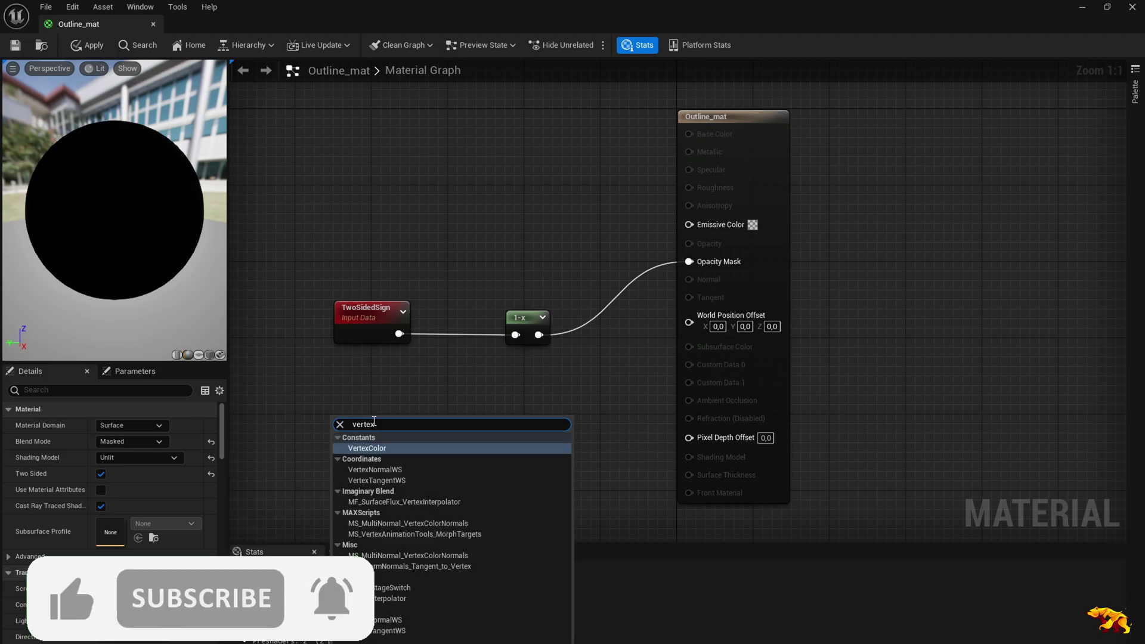
- Add a VertexNormalWS node feeding into a new Multiply node
left_click(376, 620)
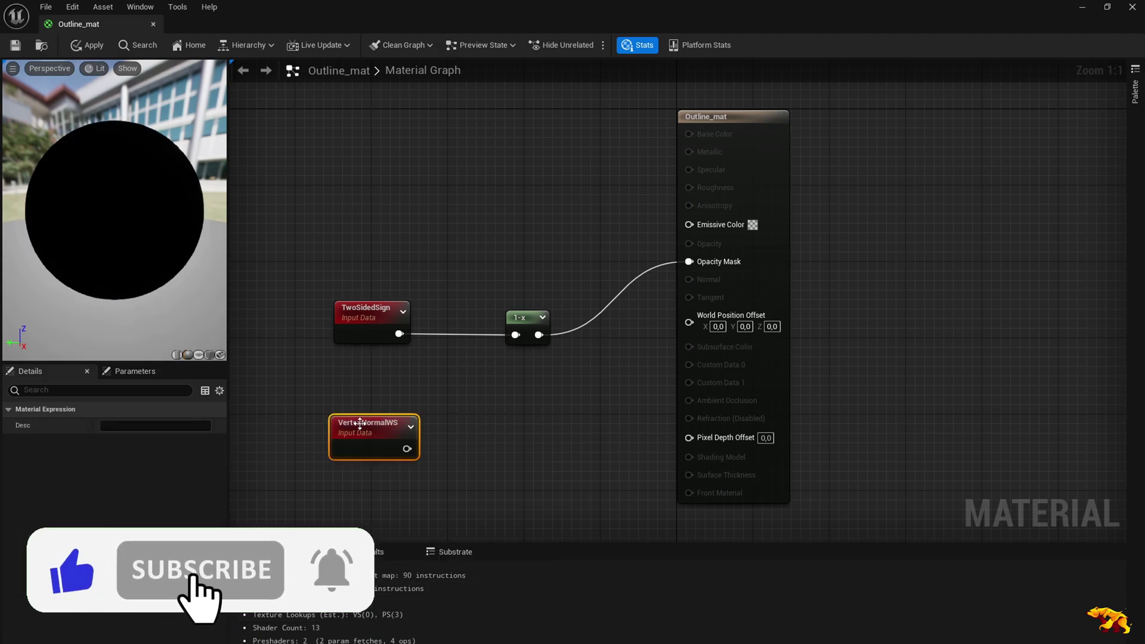
left_click_drag(401, 439, 472, 436)
type("multiply")
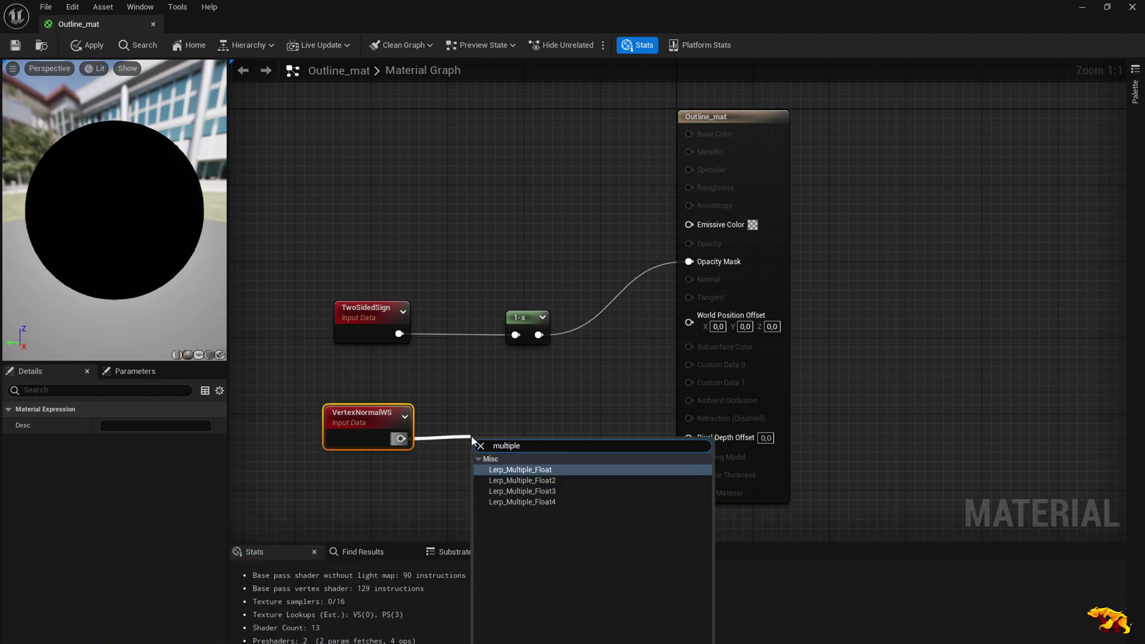
key("Return")
mouse_move(518, 447)
left_mouse_down()
mouse_move(518, 399)
mouse_move(527, 453)
left_mouse_up()
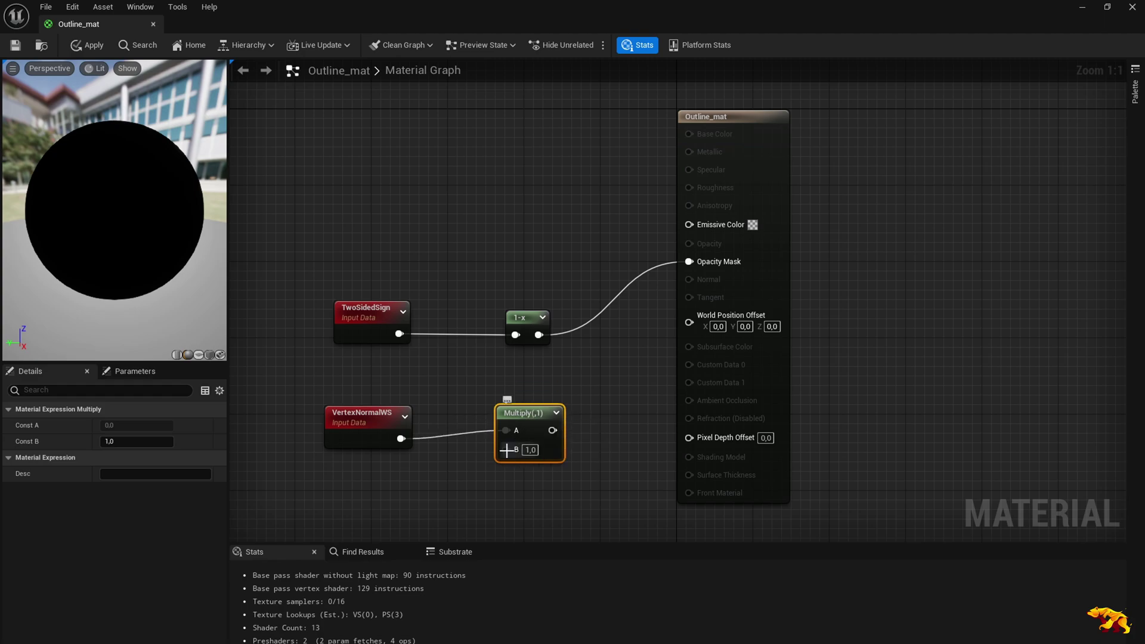
- Promote Multiply's B input to a Line Thickness parameter and wire Multiply into World Position Offset
right_click(526, 454)
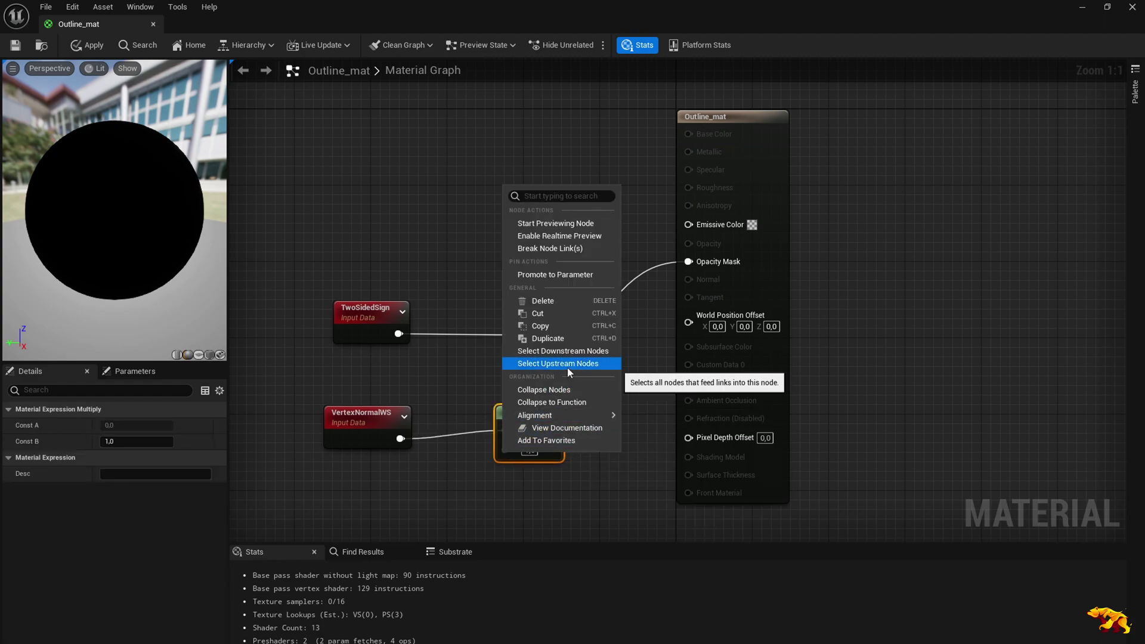
left_click(556, 274)
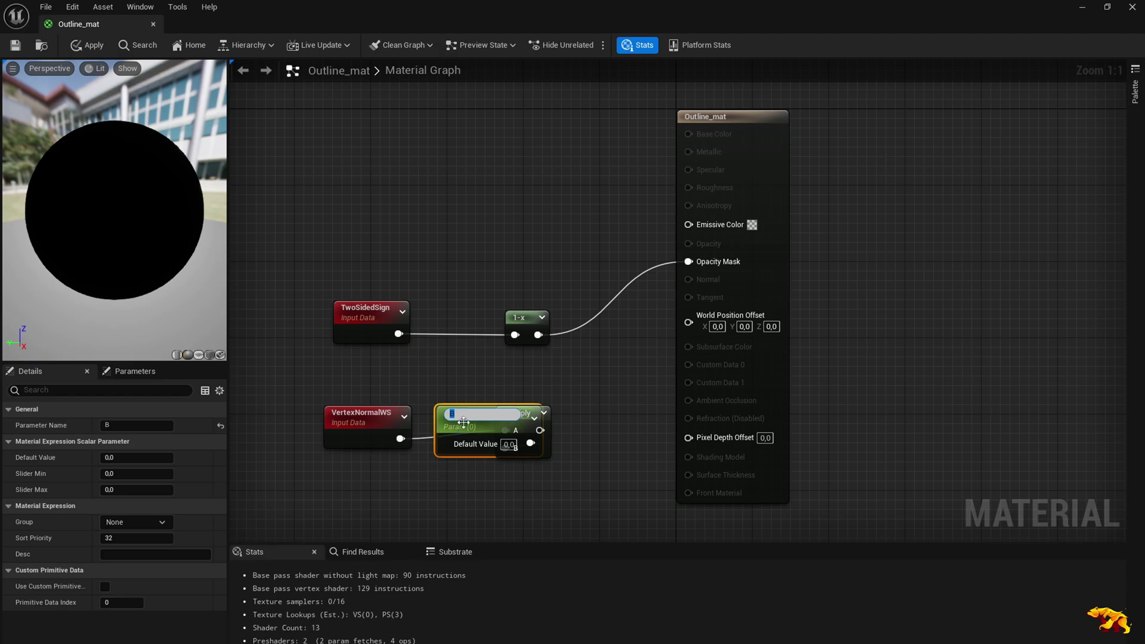
right_click_drag(404, 506, 403, 387)
left_click_drag(441, 291, 339, 388)
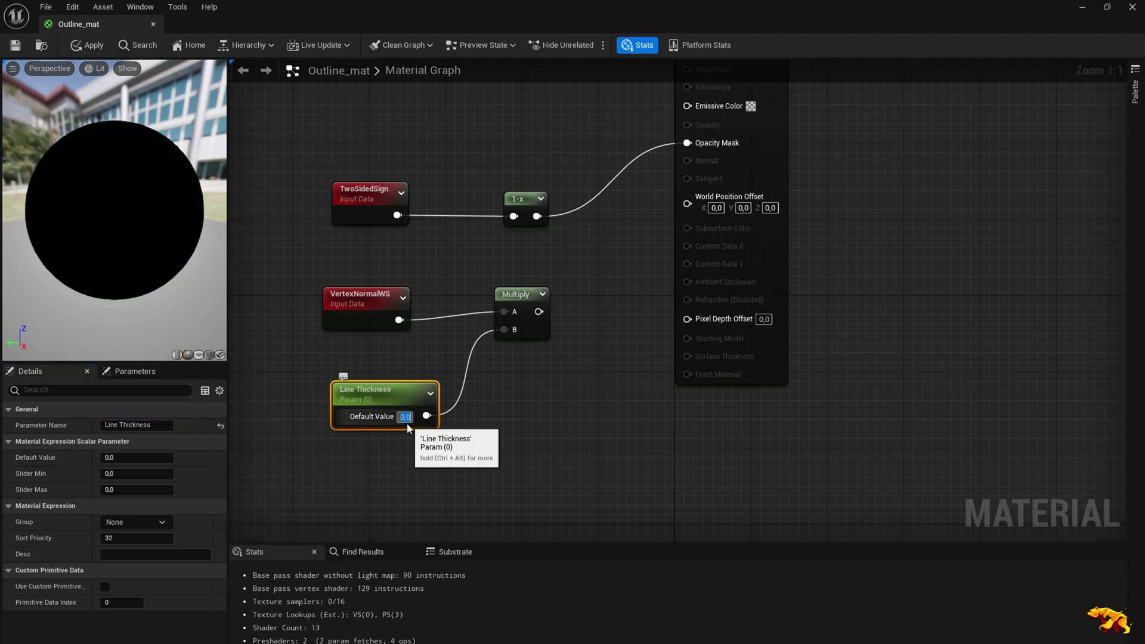
left_click_drag(540, 311, 687, 203)
right_click_drag(574, 179, 605, 352)
left_click_drag(791, 300, 599, 214)
left_click(726, 122)
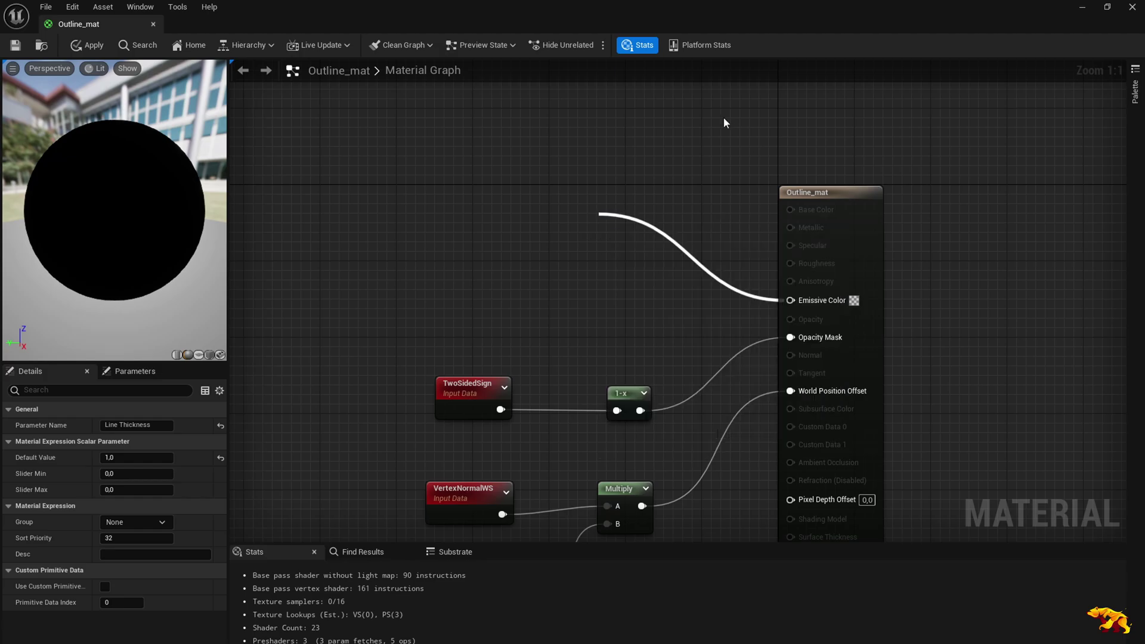
- Promote Emissive Color to a colour parameter and set it to yellow
right_click(791, 300)
left_click(814, 336)
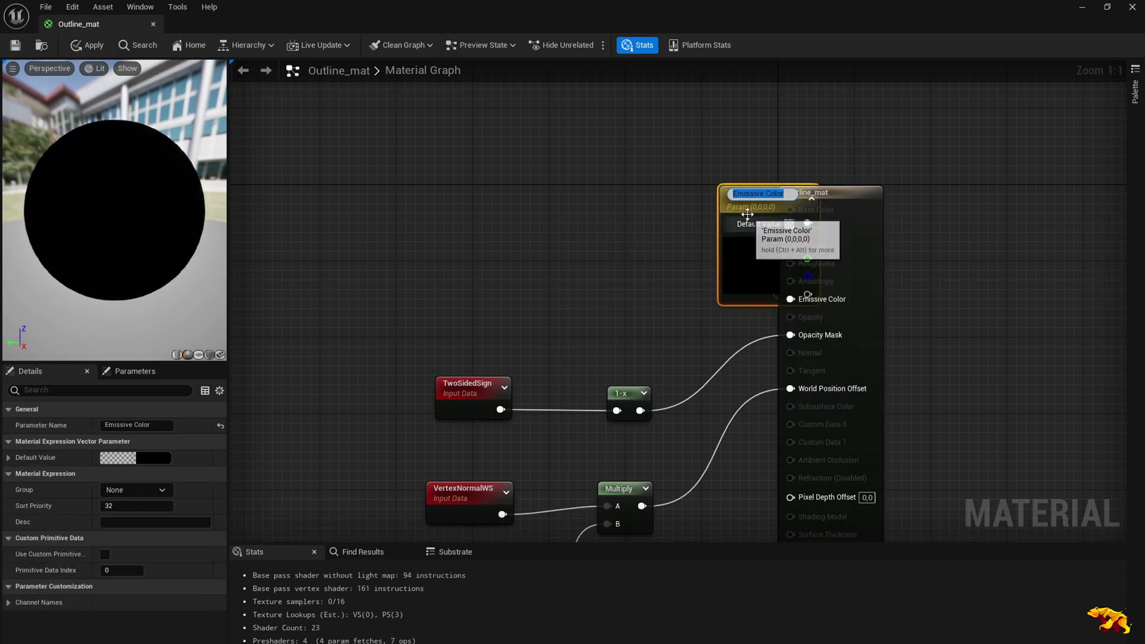
left_click_drag(733, 192, 520, 192)
double_click(542, 203)
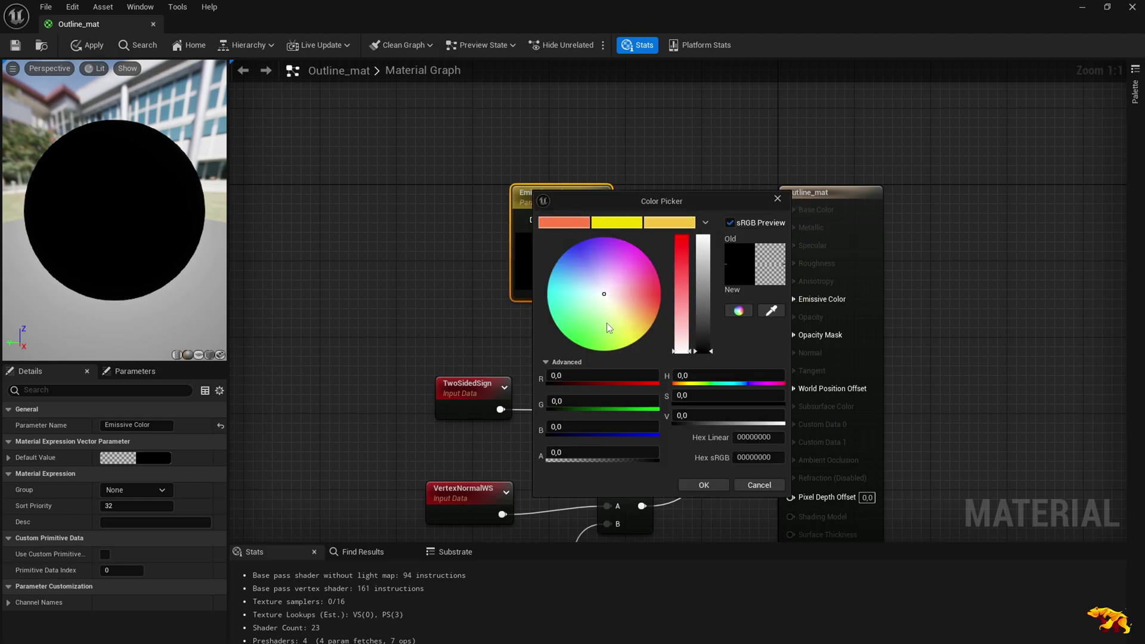
left_click(610, 226)
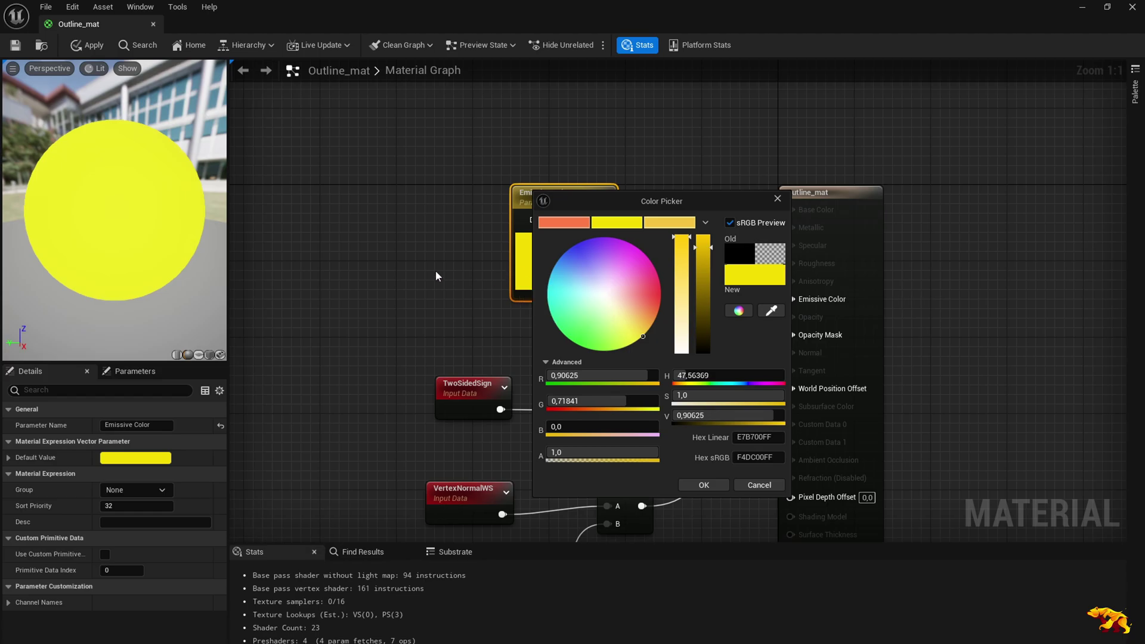
left_click(467, 263)
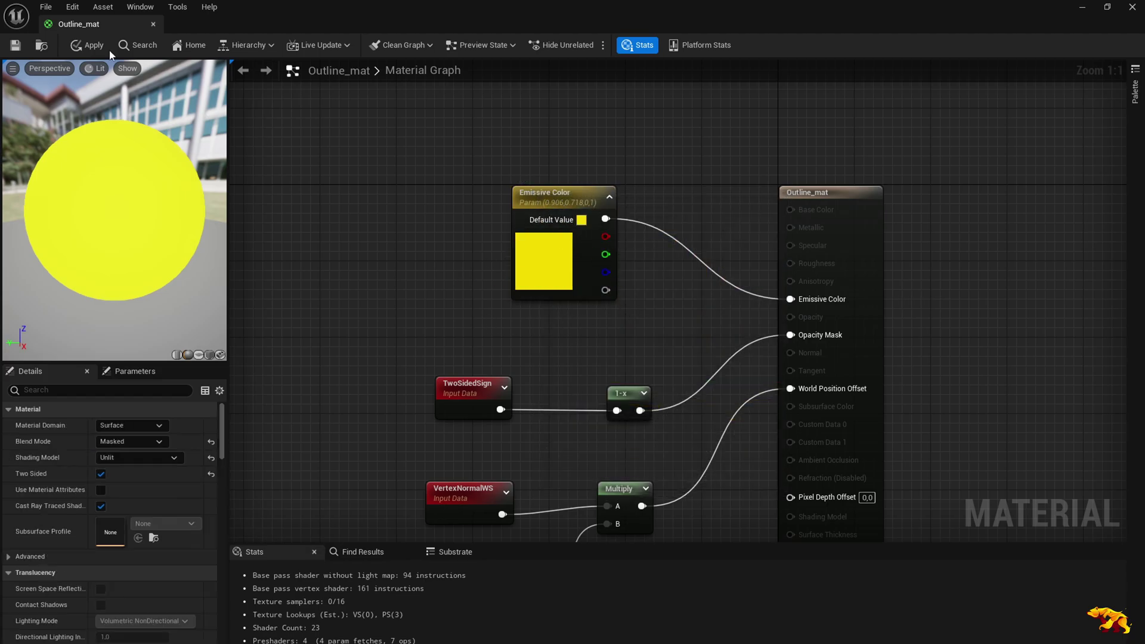
- Save Outline_mat, close its editor and show the Outline folder's assets
left_click(15, 48)
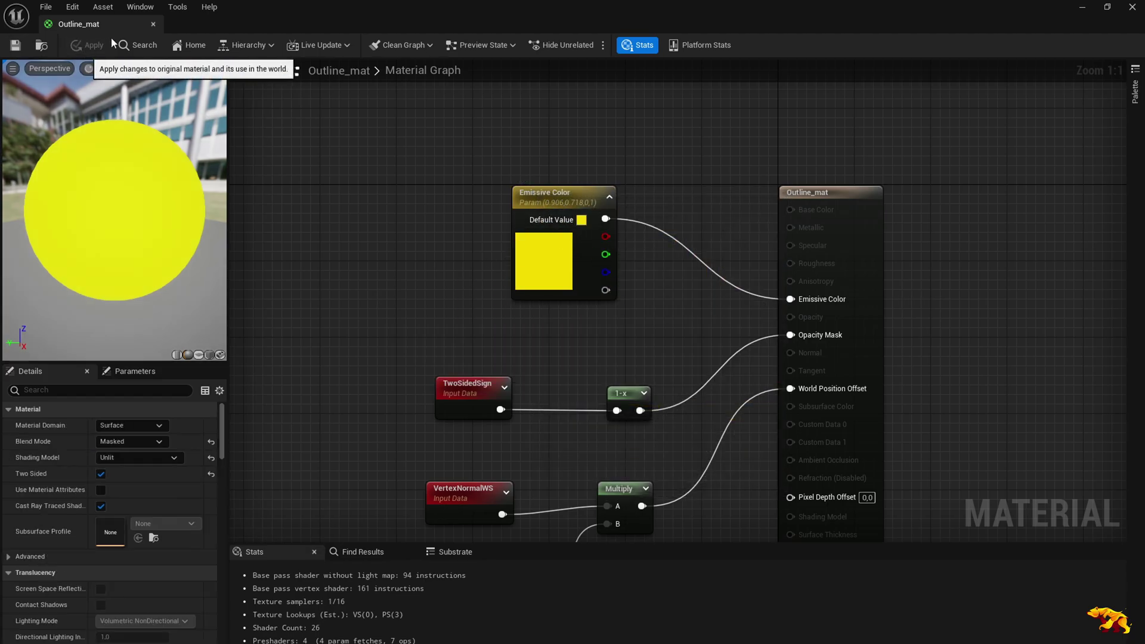
left_click(153, 24)
left_click(24, 637)
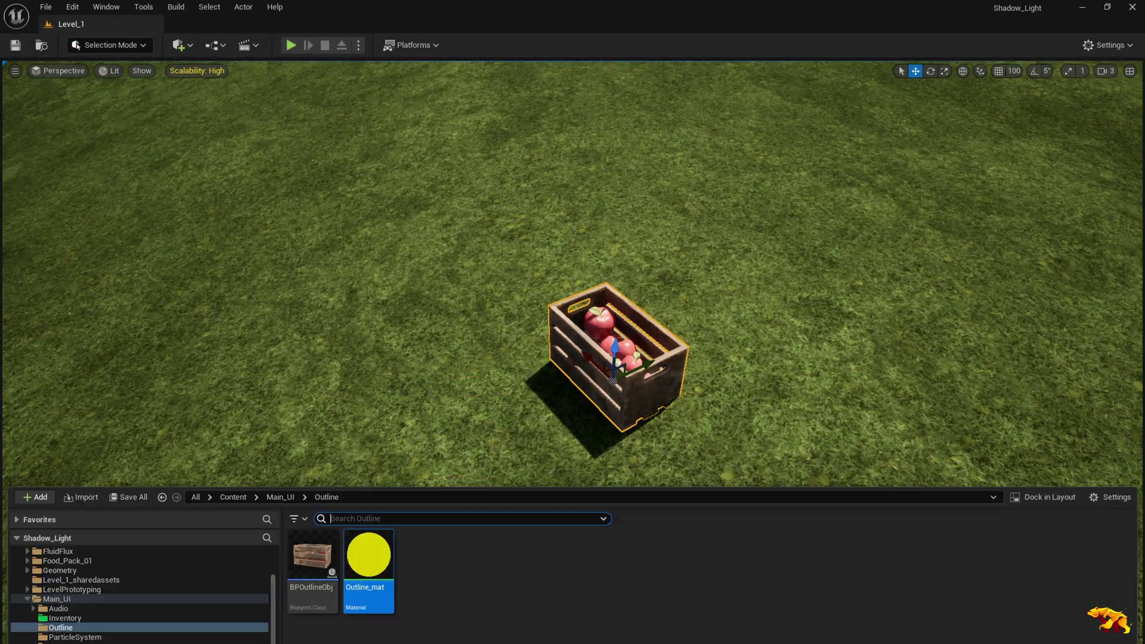
- Create a material instance of Outline_mat named Out_Mat_Inst, then refocus on the apple crate
right_click(358, 460)
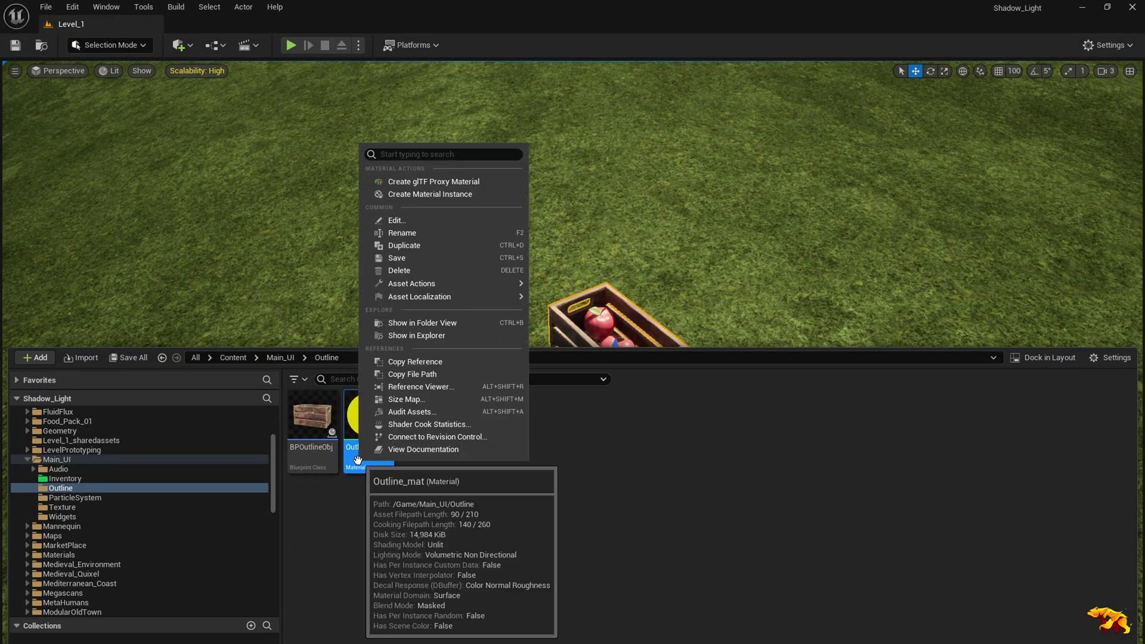
left_click(473, 192)
type("OUt")
type("ut_Mat_I")
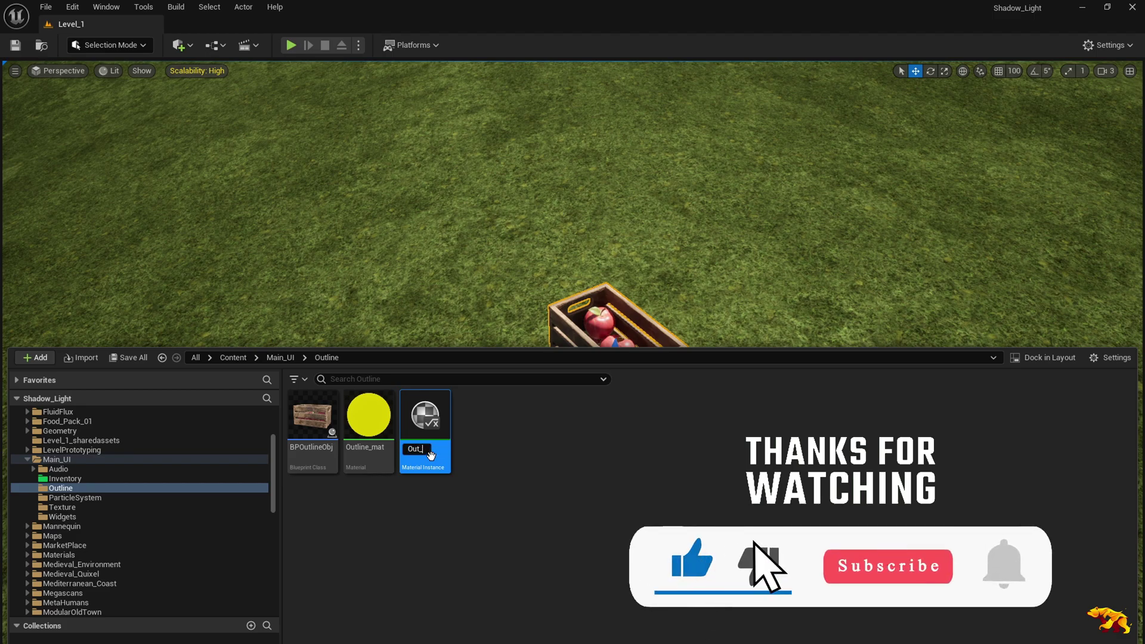
type("nst")
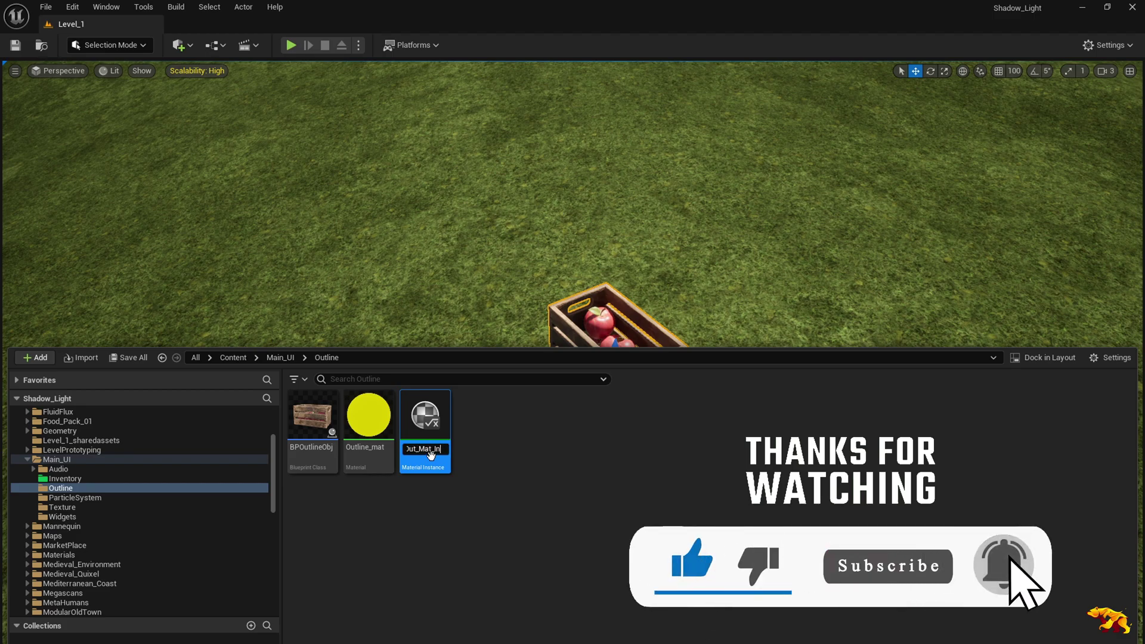
key("Return")
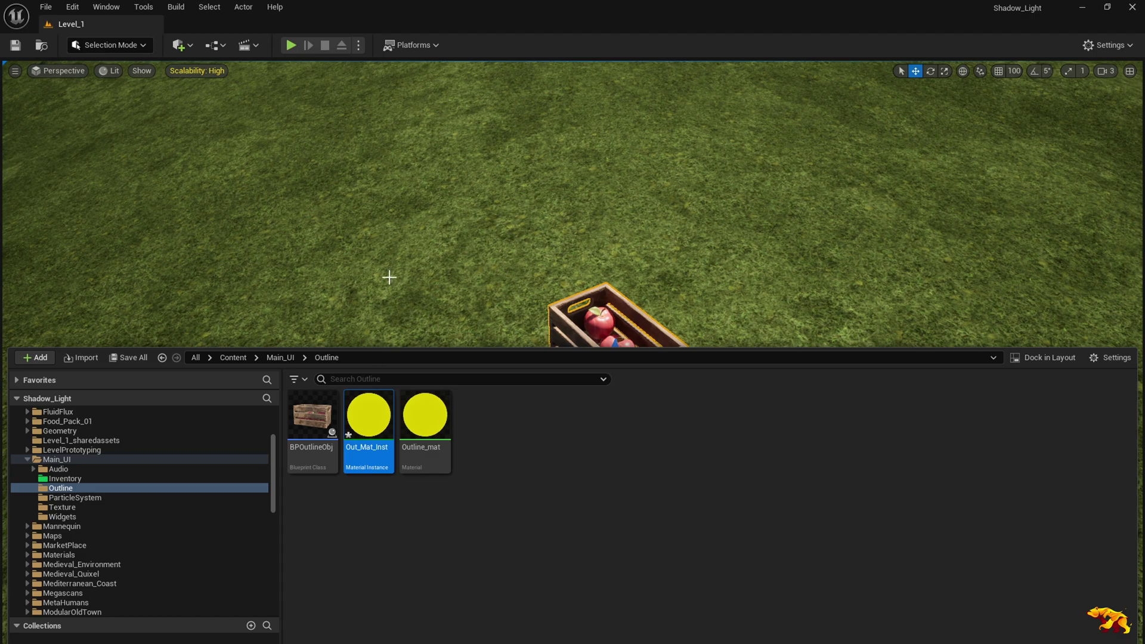
key("f")
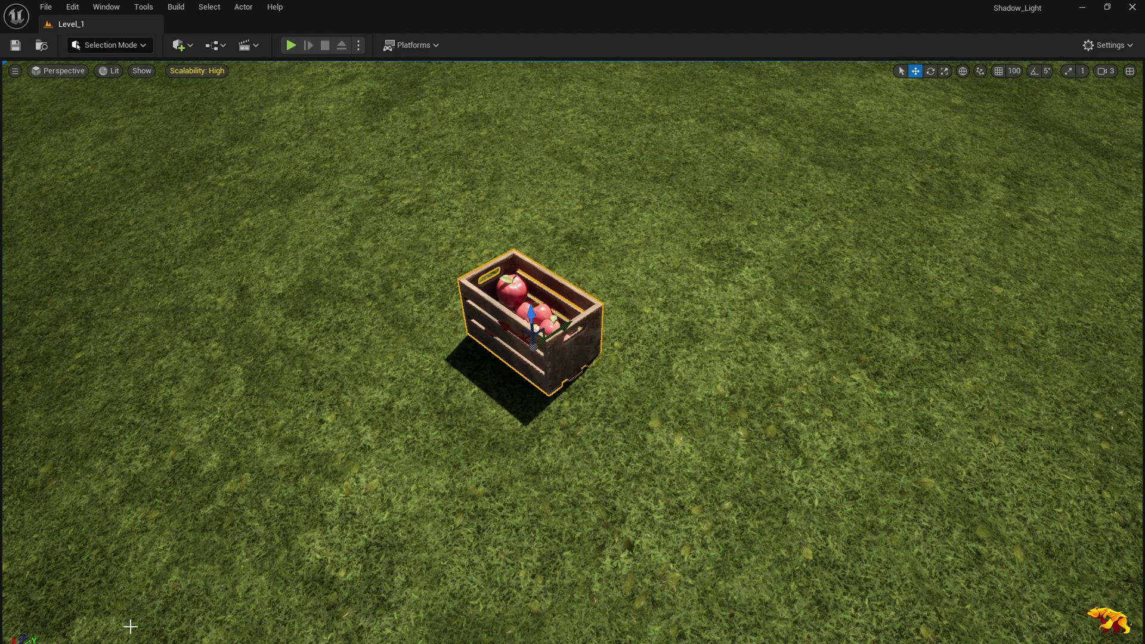
key("ctrl+space")
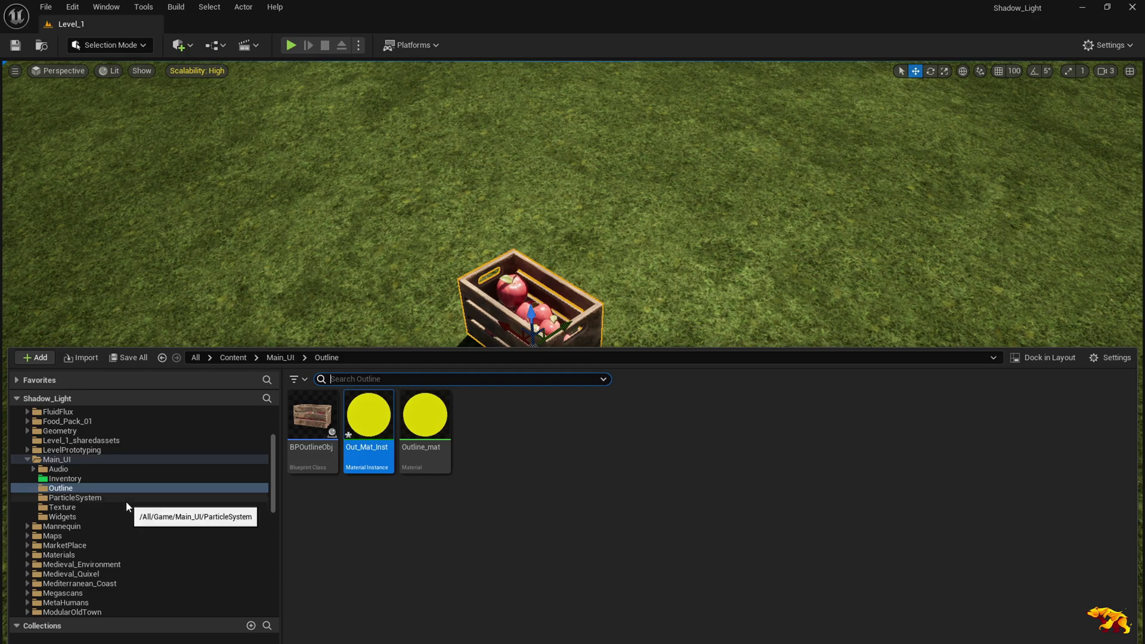
- Add a Sphere Collision component with an adjusted radius to BPOutlineObj, then compile and save
double_click(306, 426)
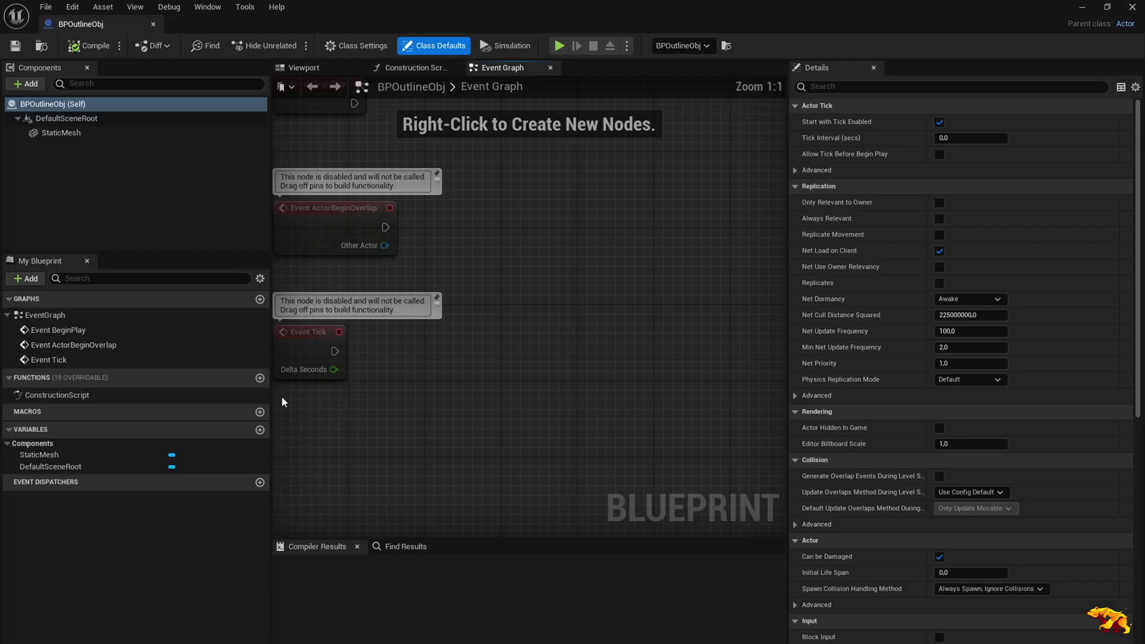
left_click(28, 84)
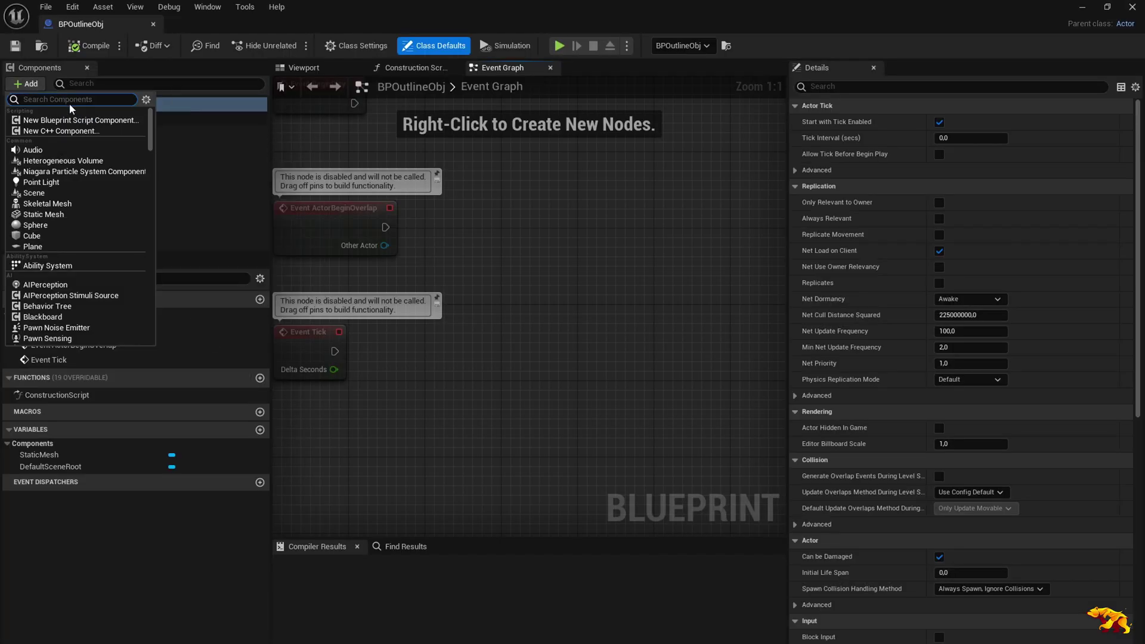
type("sphere")
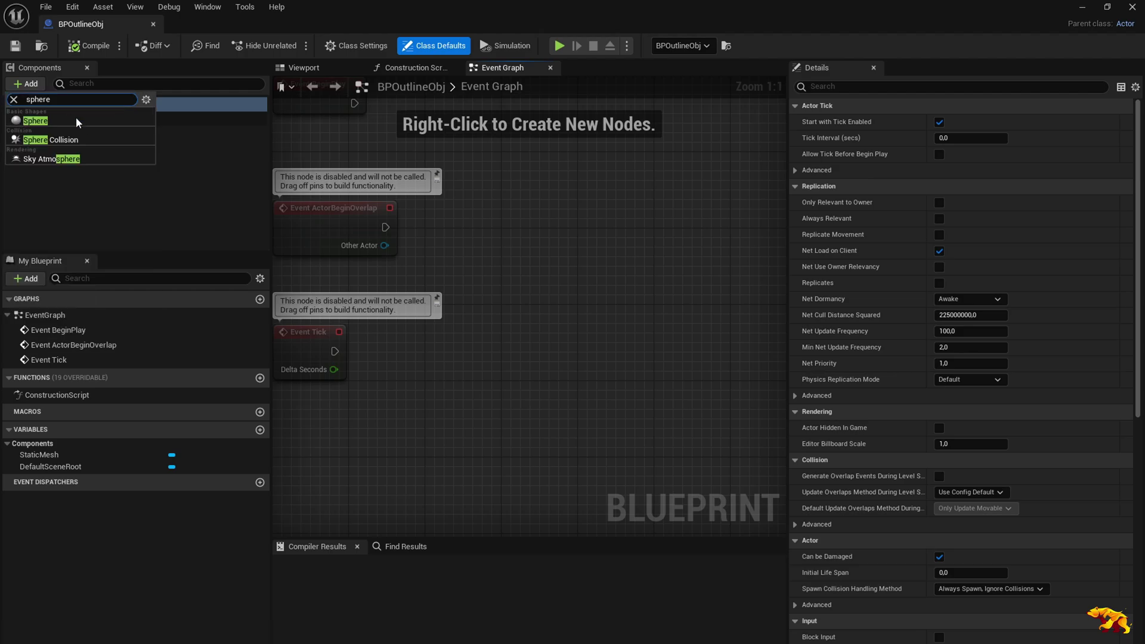
left_click(70, 141)
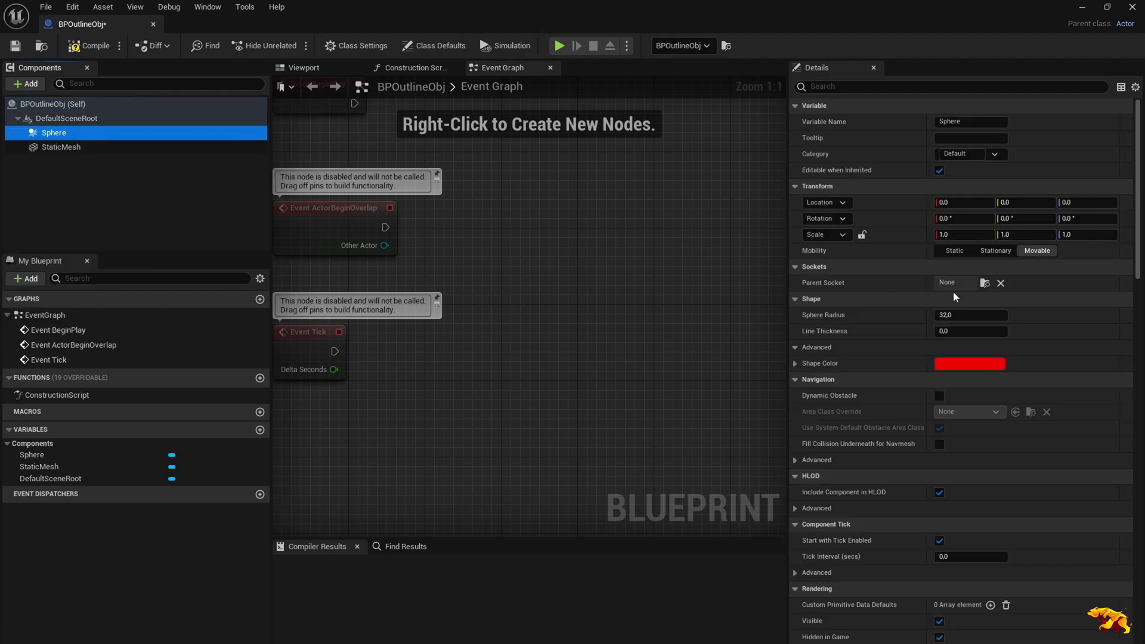
left_click(953, 312)
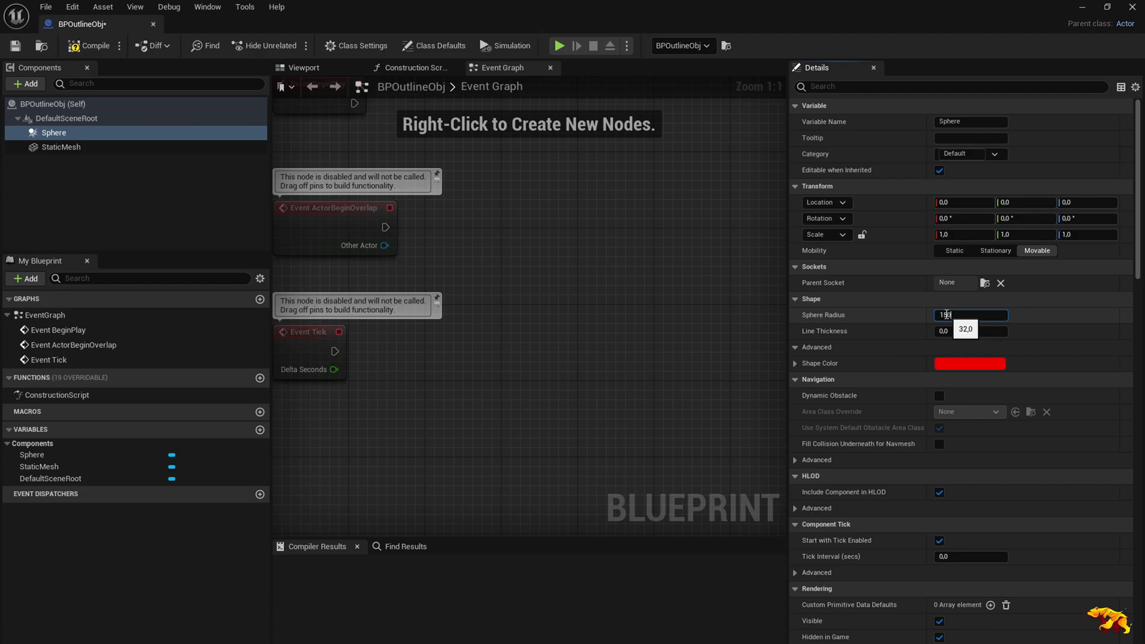
left_click(164, 199)
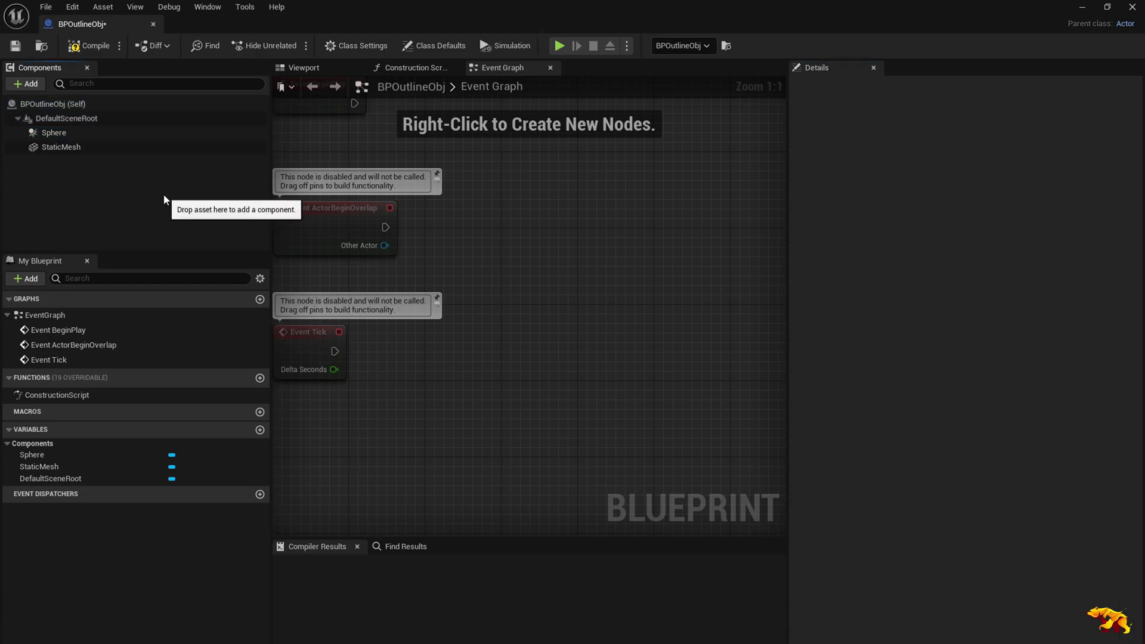
left_click(15, 46)
left_click(89, 46)
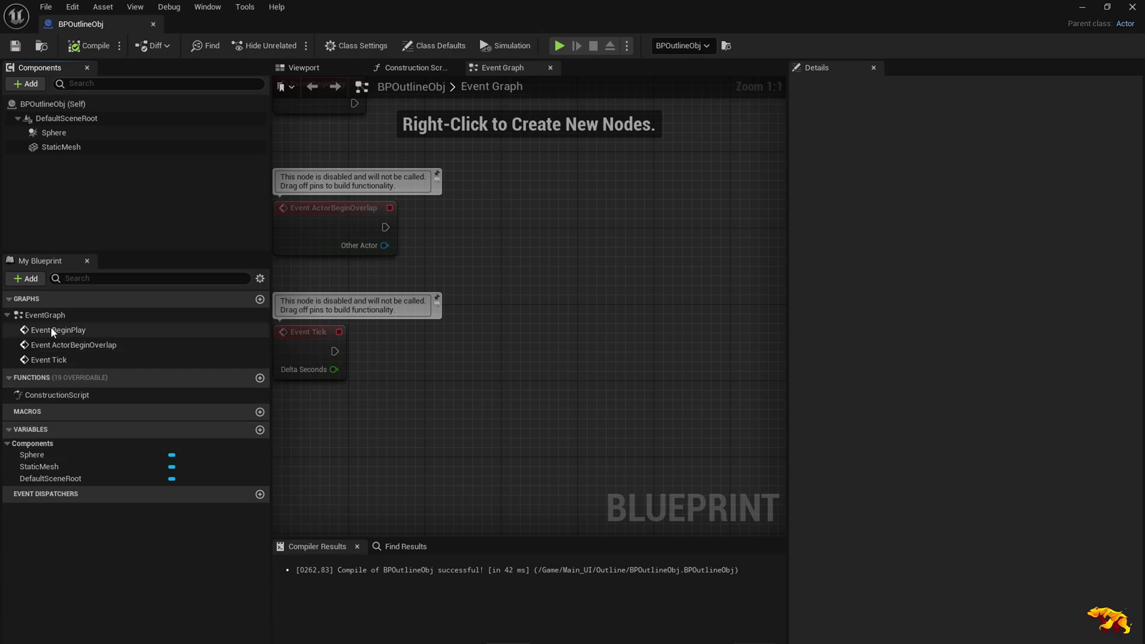
- Delete the Event BeginPlay and Event Tick nodes, moving ActorBeginOverlap up and left
key("Home")
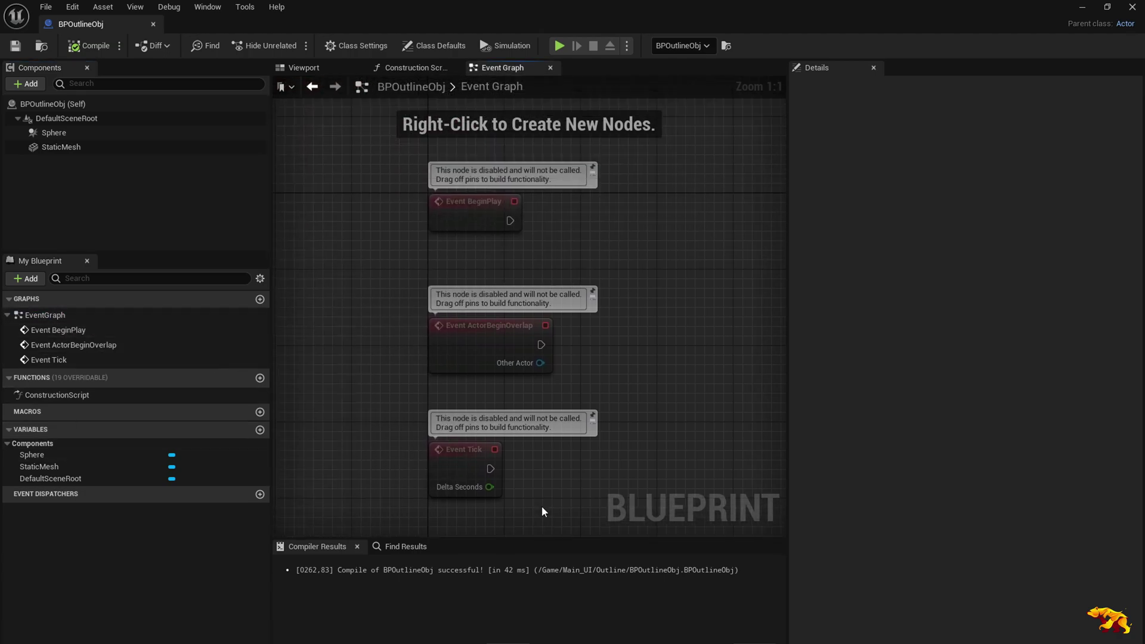
left_click_drag(646, 138, 414, 235)
key("Delete")
left_click_drag(551, 494, 372, 446)
key("Delete")
left_click_drag(460, 329, 361, 227)
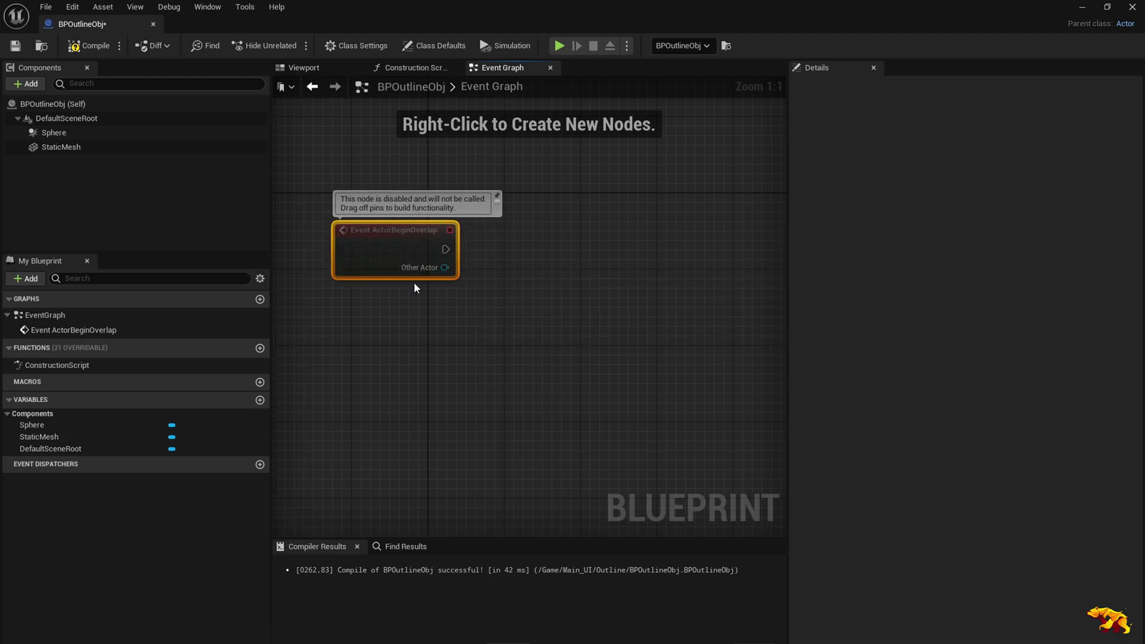
- Close the Details panel and add an Event ActorEndOverlap node from an 'overlap' search
left_click(874, 67)
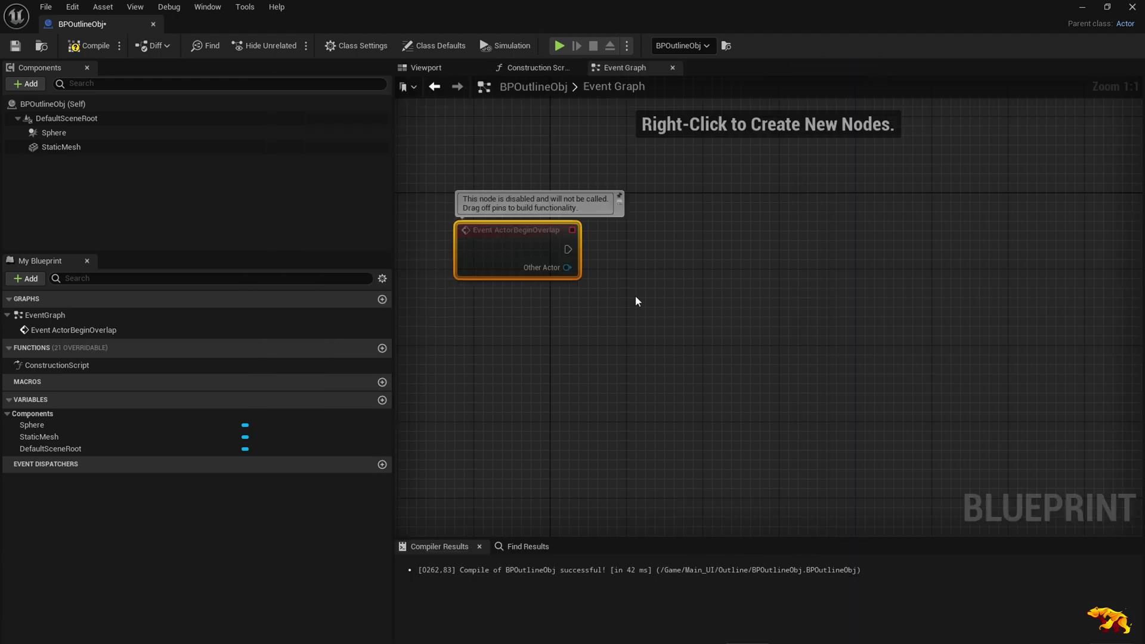
right_click(498, 344)
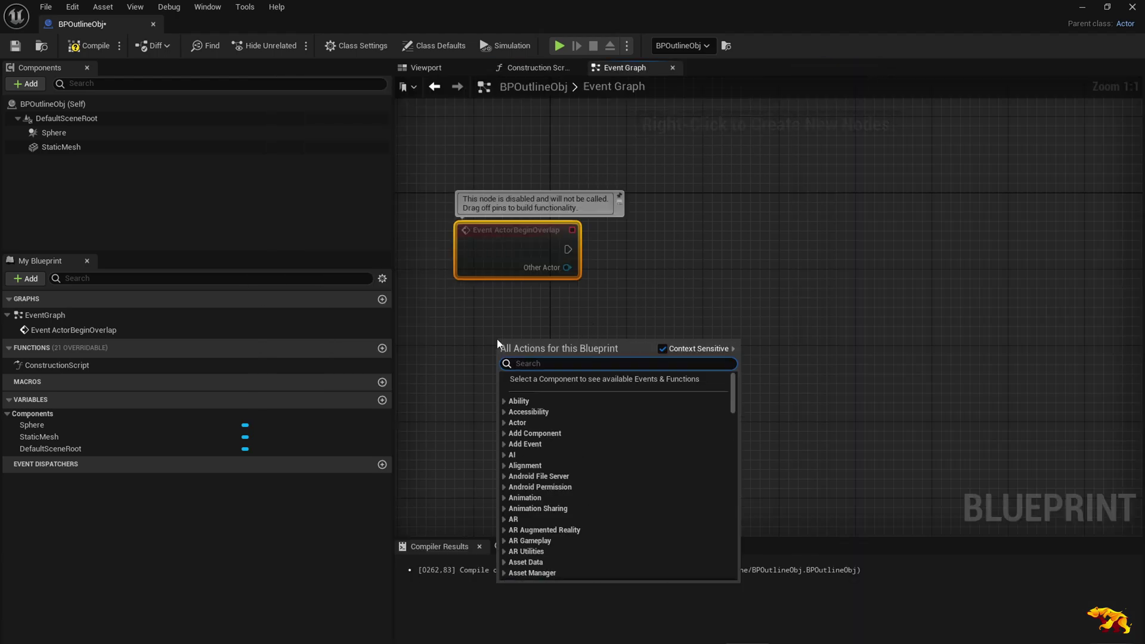
type("verl")
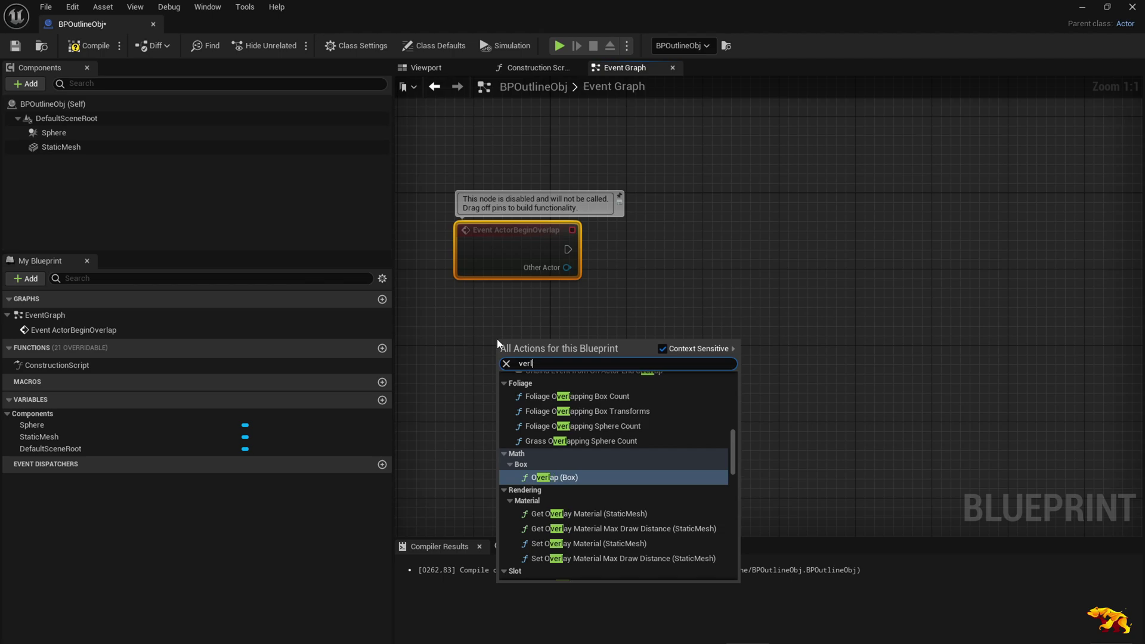
key("Home")
type("overlap")
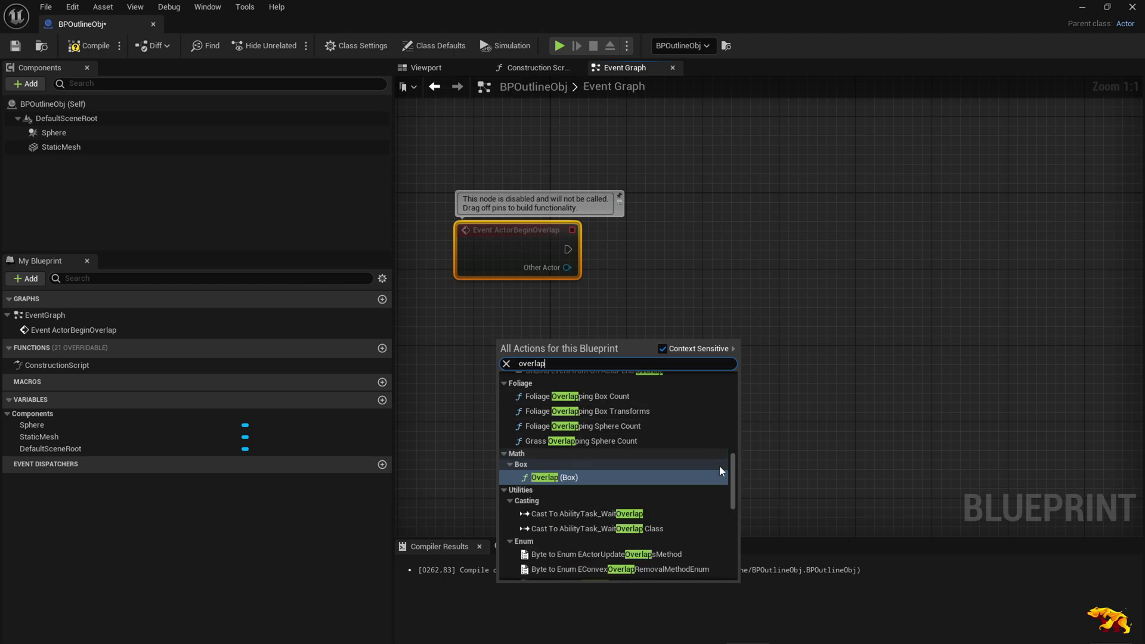
scroll(729, 472, "up", 5)
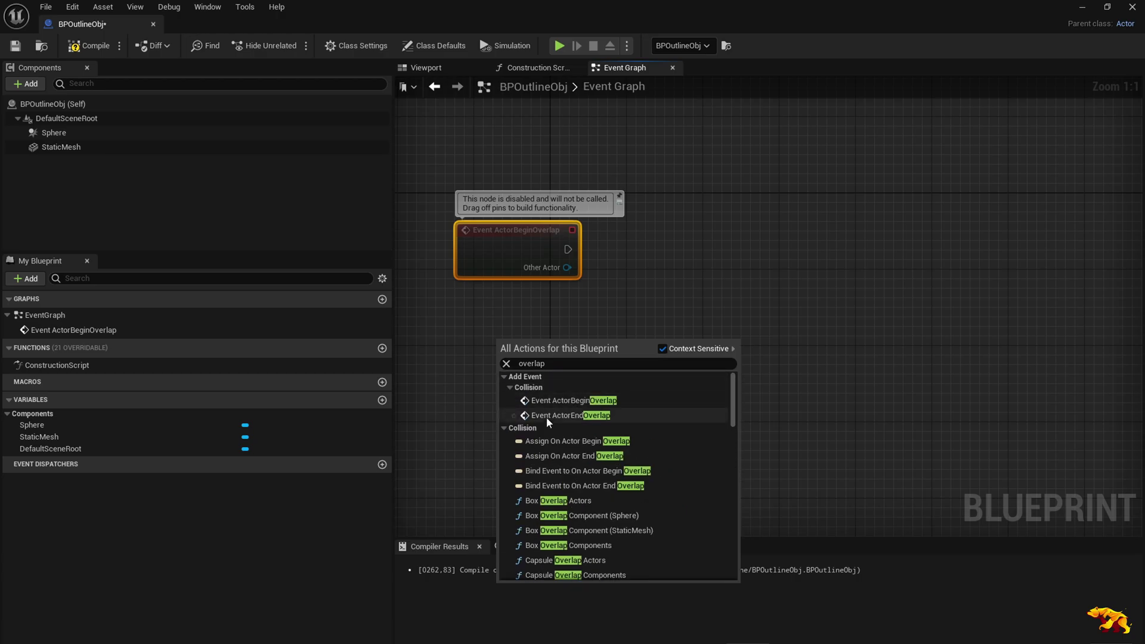
left_click(547, 417)
- Position the ActorEndOverlap node beside ActorBeginOverlap and recentre the event graph
left_click_drag(572, 358, 534, 349)
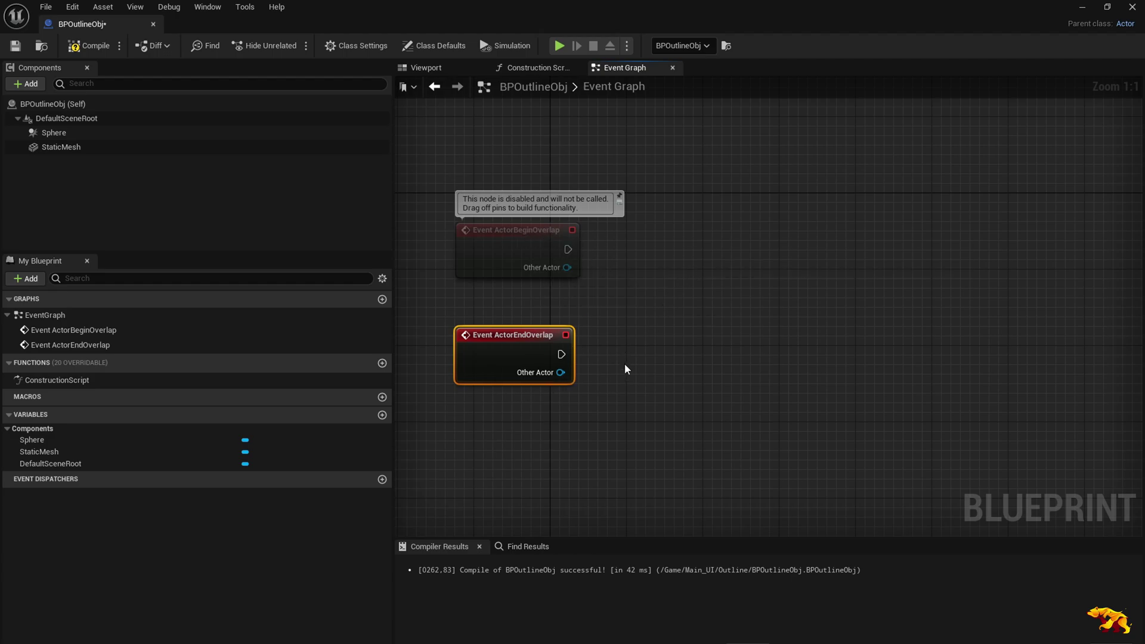
right_click_drag(625, 365, 543, 417)
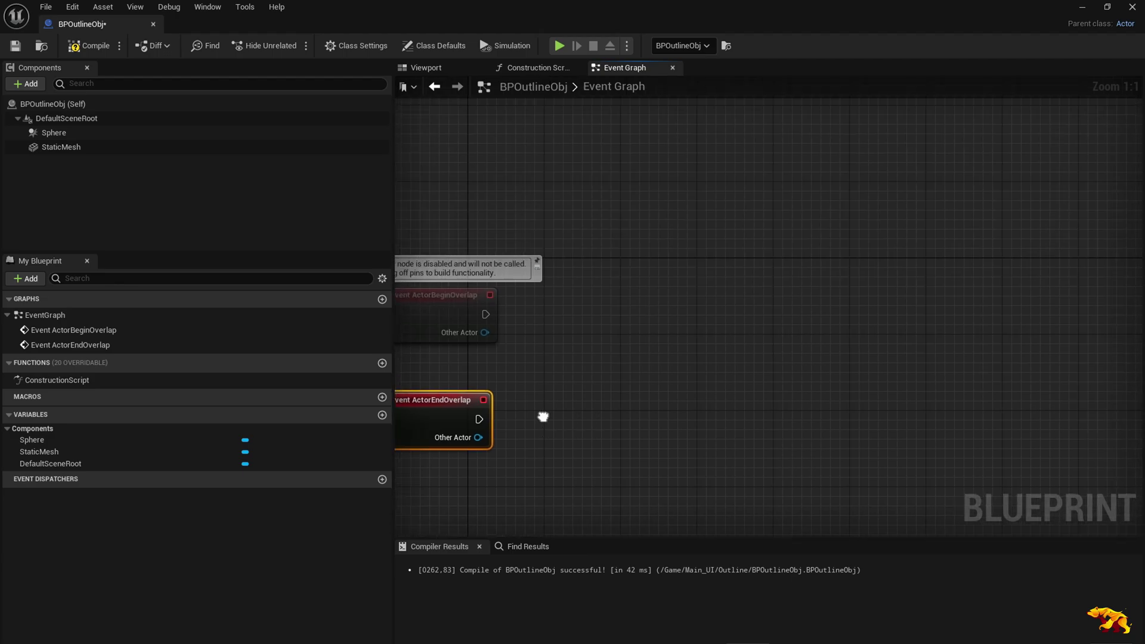
right_click_drag(478, 356, 523, 353)
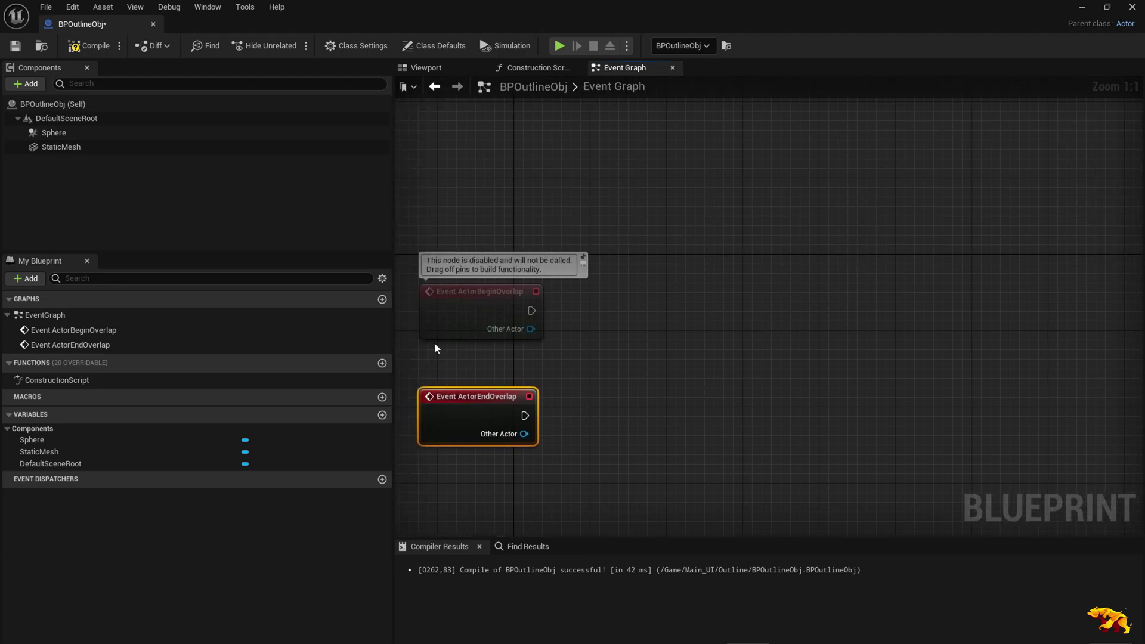
left_click_drag(394, 337, 338, 322)
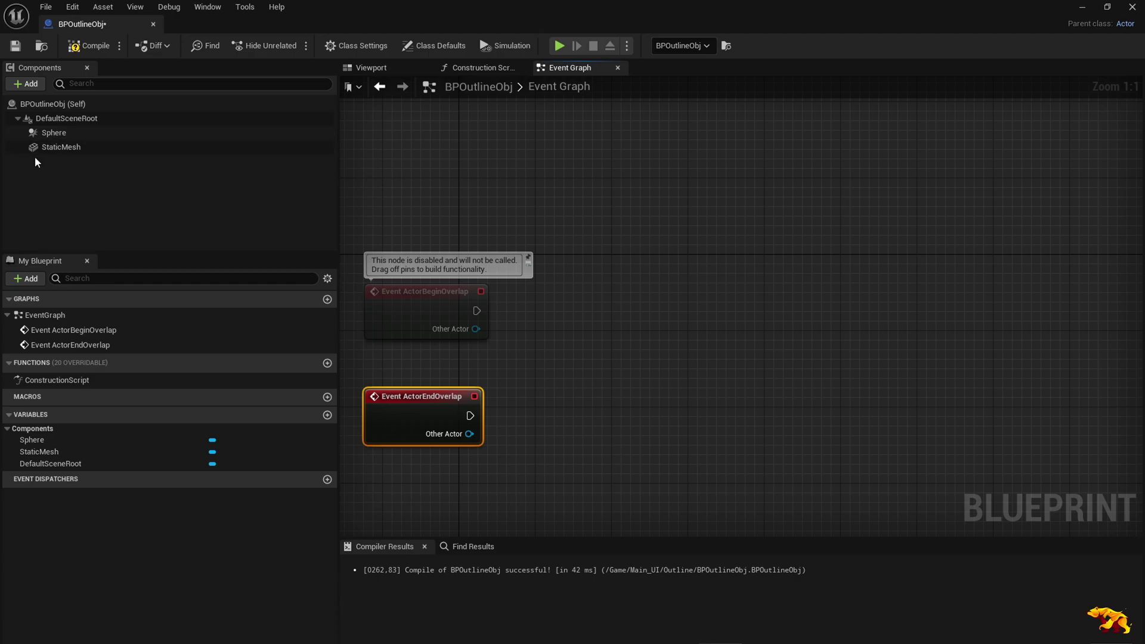